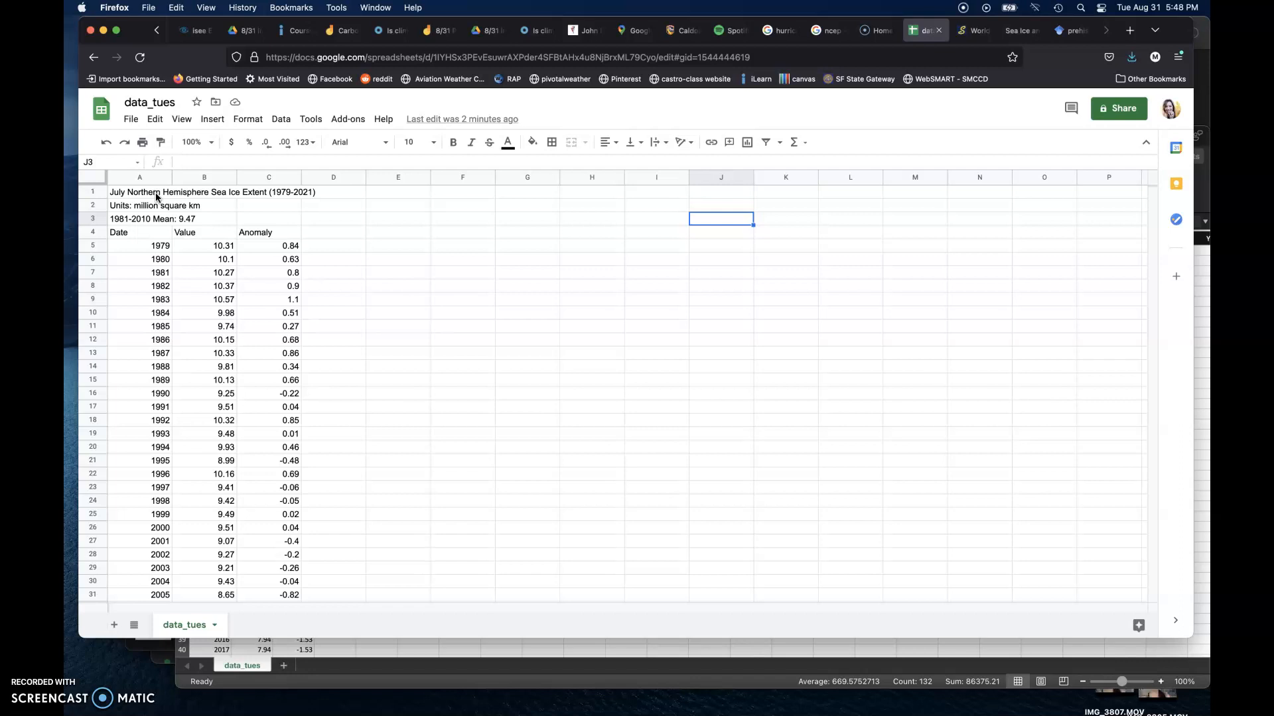
Step: Move the three description lines from cells A1:A3 to E5:E7, beside the data table
{"action": "left_click", "coordinate": [154, 195]}
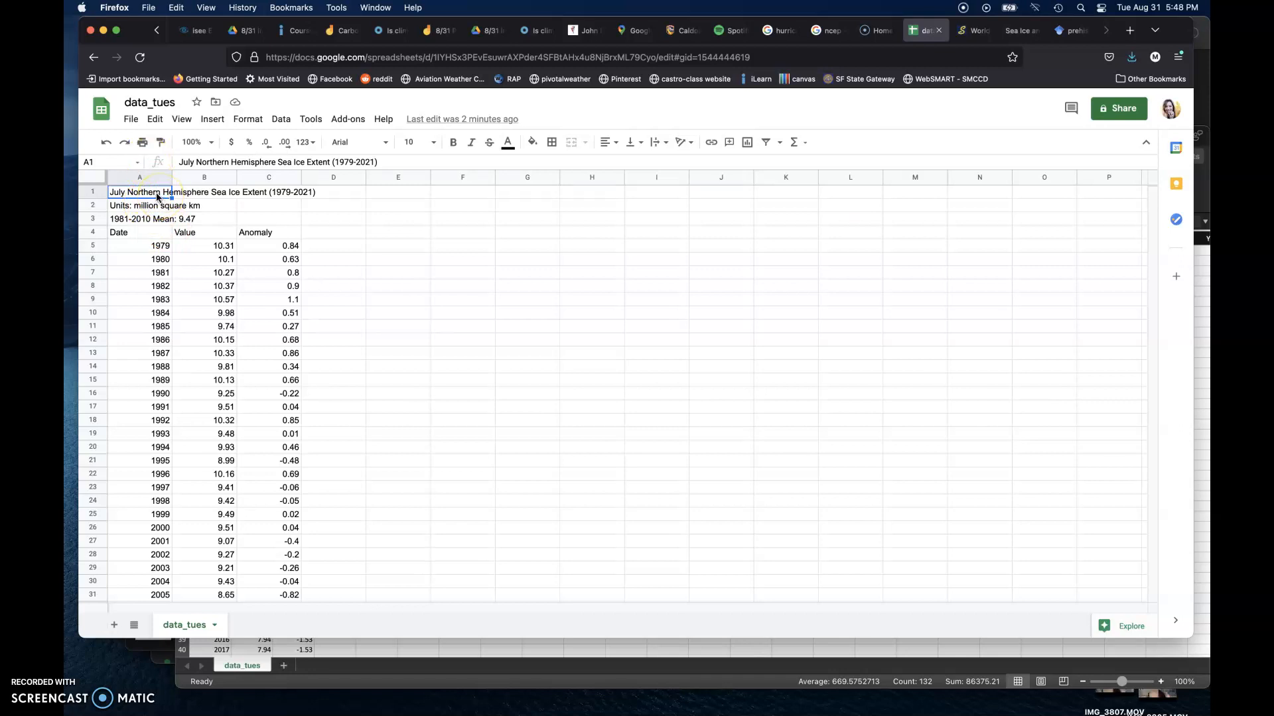
{"action": "left_click_drag", "start_coordinate": [145, 194], "coordinate": [146, 226]}
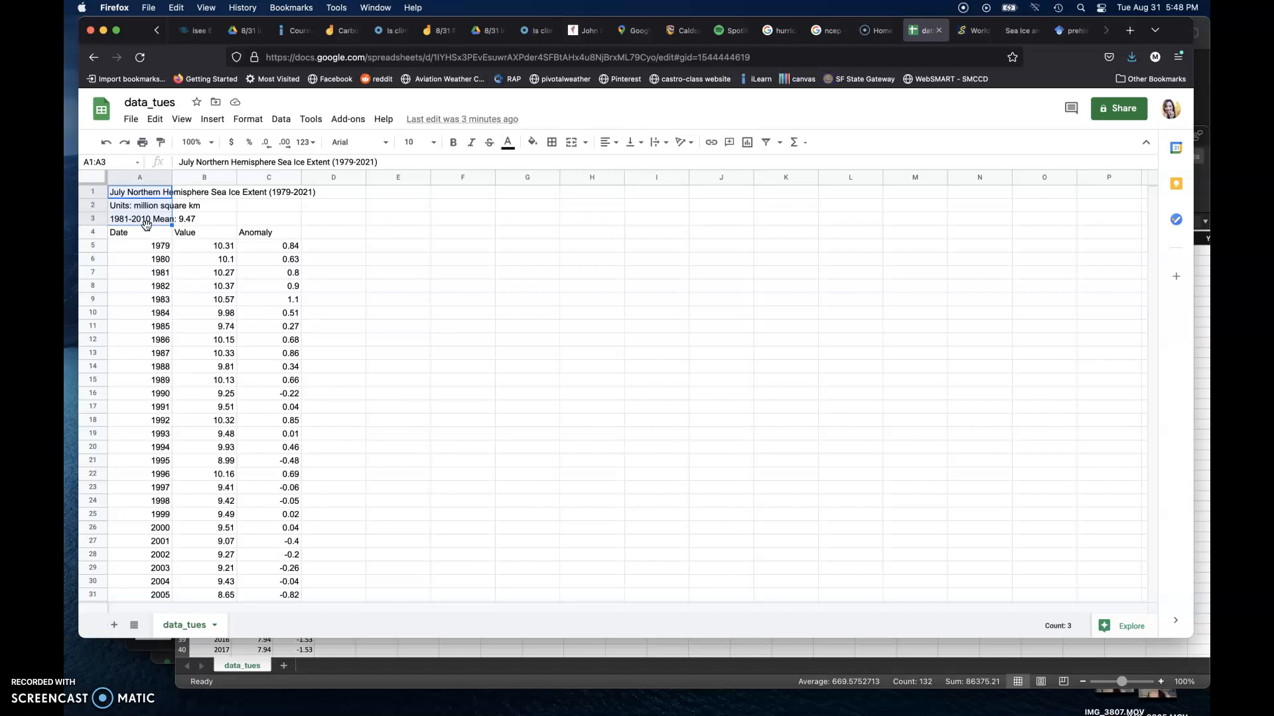
{"action": "left_click_drag", "start_coordinate": [146, 224], "coordinate": [421, 276]}
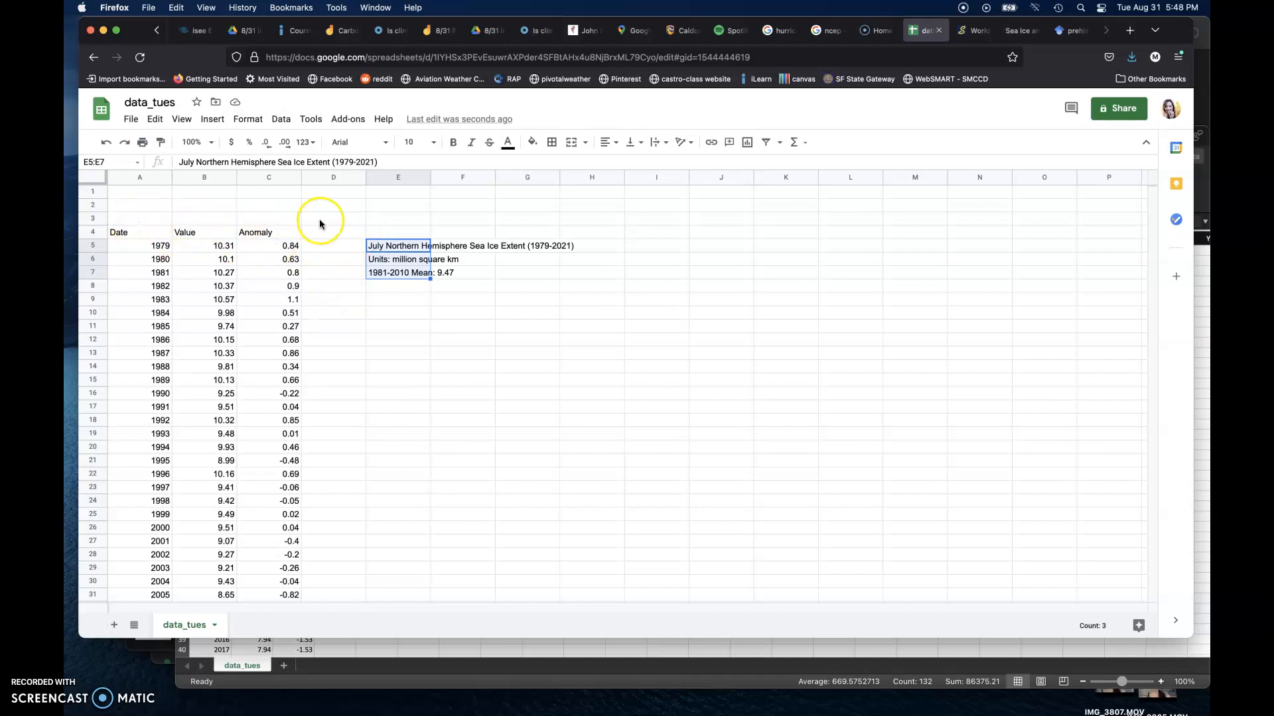
{"action": "left_click", "coordinate": [182, 207]}
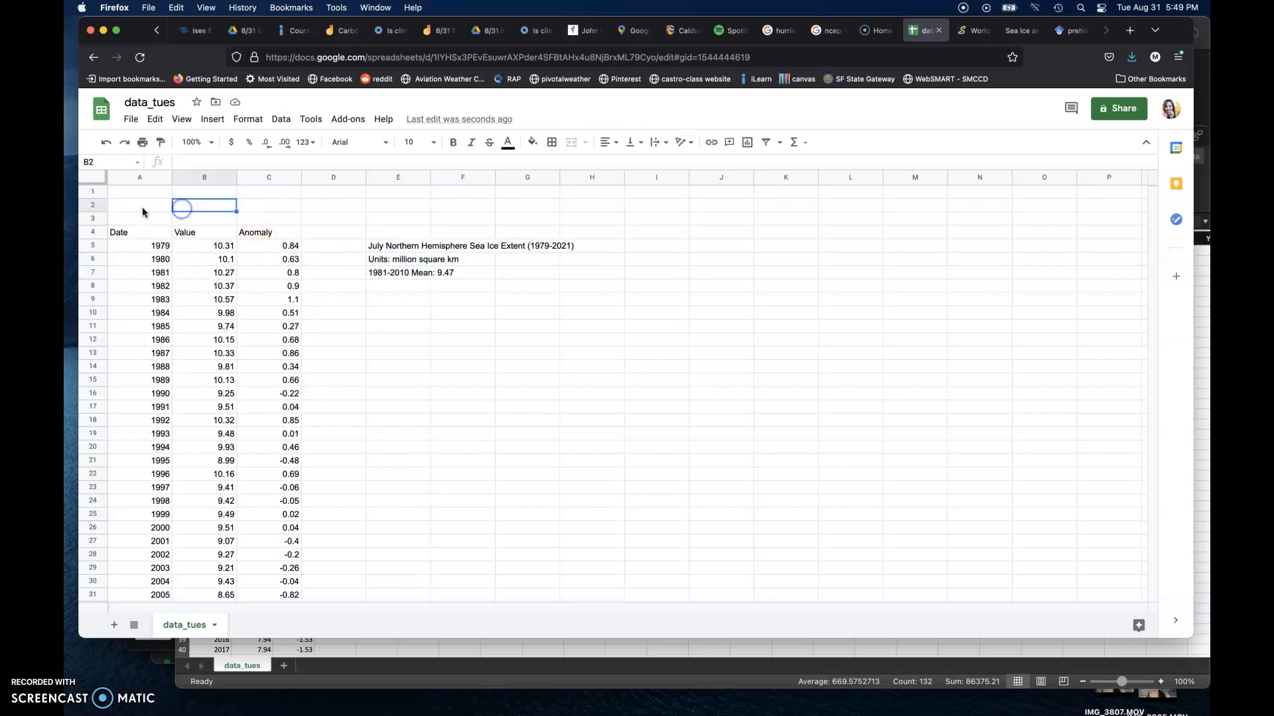
Step: Delete the empty rows 1 to 3 above the Date, Value and Anomaly headings
{"action": "left_click", "coordinate": [92, 193]}
{"action": "left_click_drag", "start_coordinate": [93, 192], "coordinate": [93, 218]}
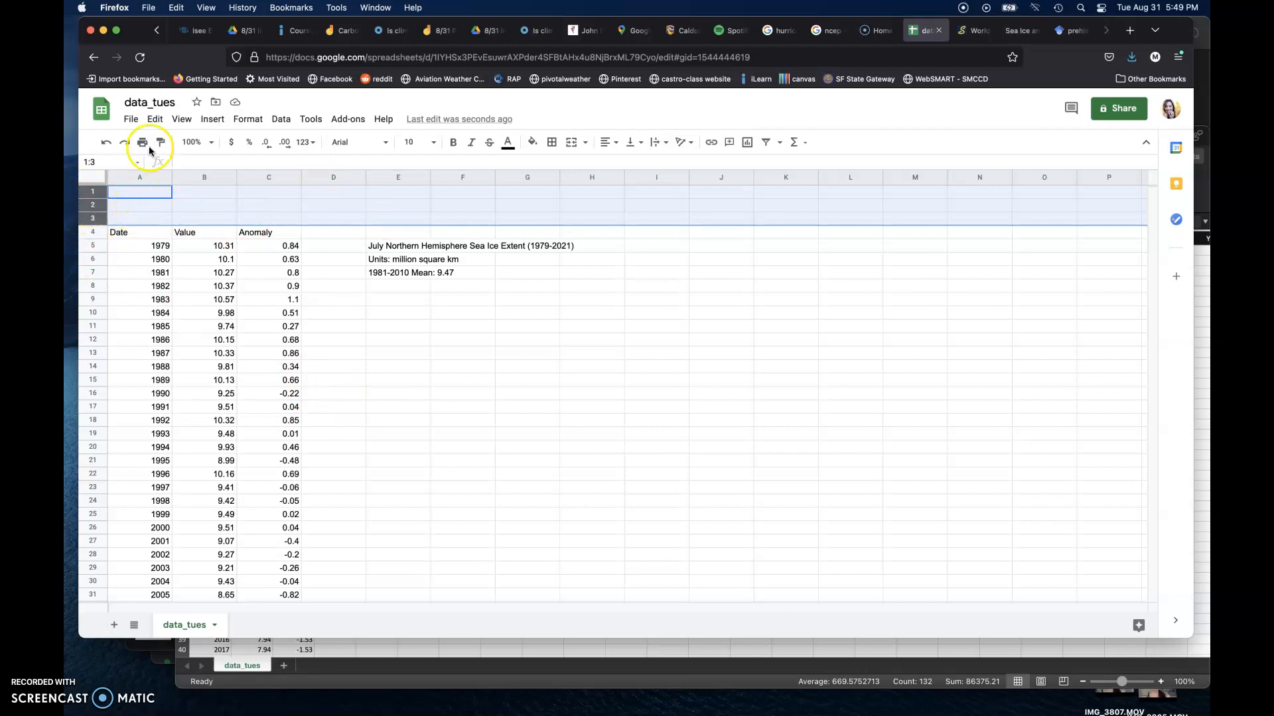
{"action": "left_click", "coordinate": [154, 120]}
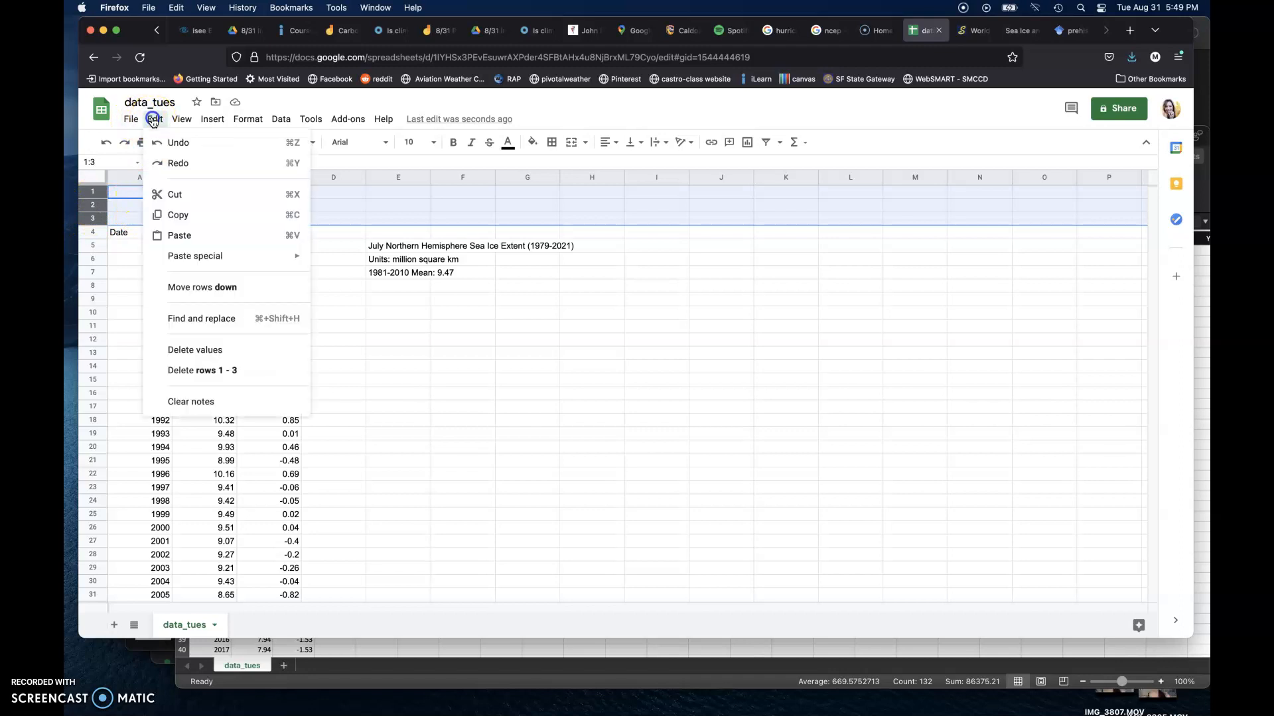
{"action": "left_click", "coordinate": [221, 376]}
{"action": "key", "text": "super+z"}
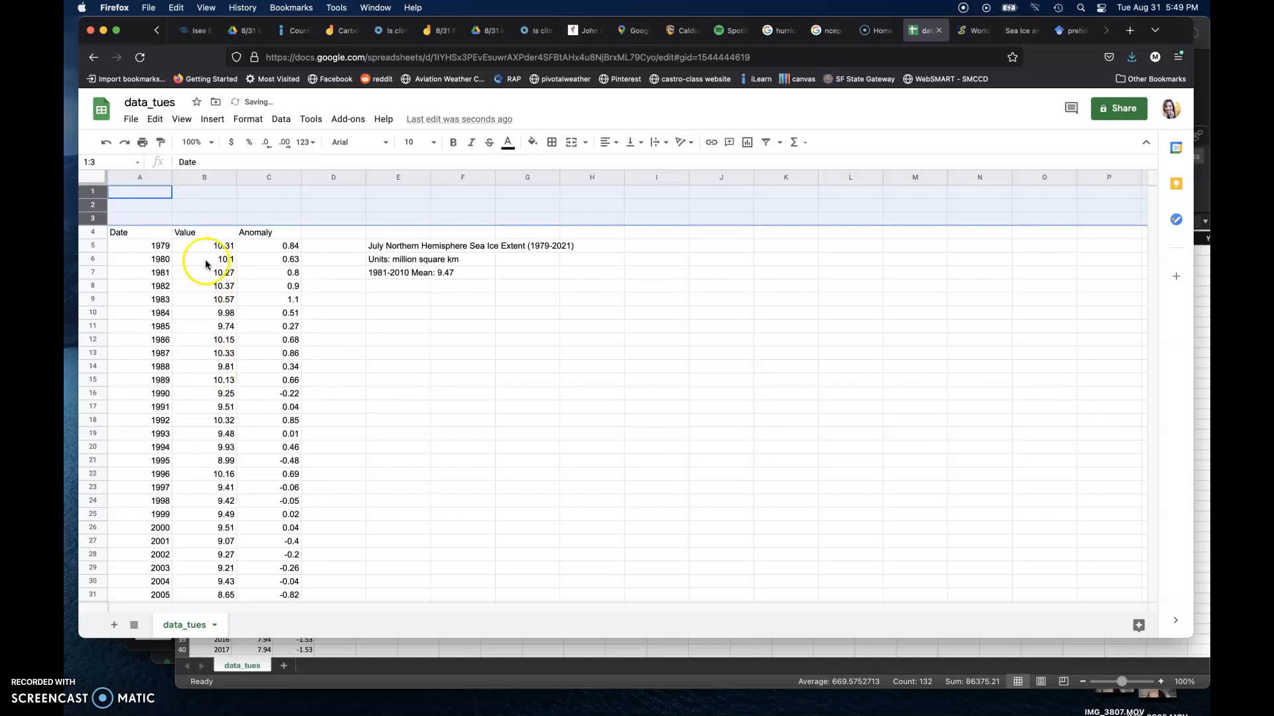
{"action": "right_click", "coordinate": [189, 205]}
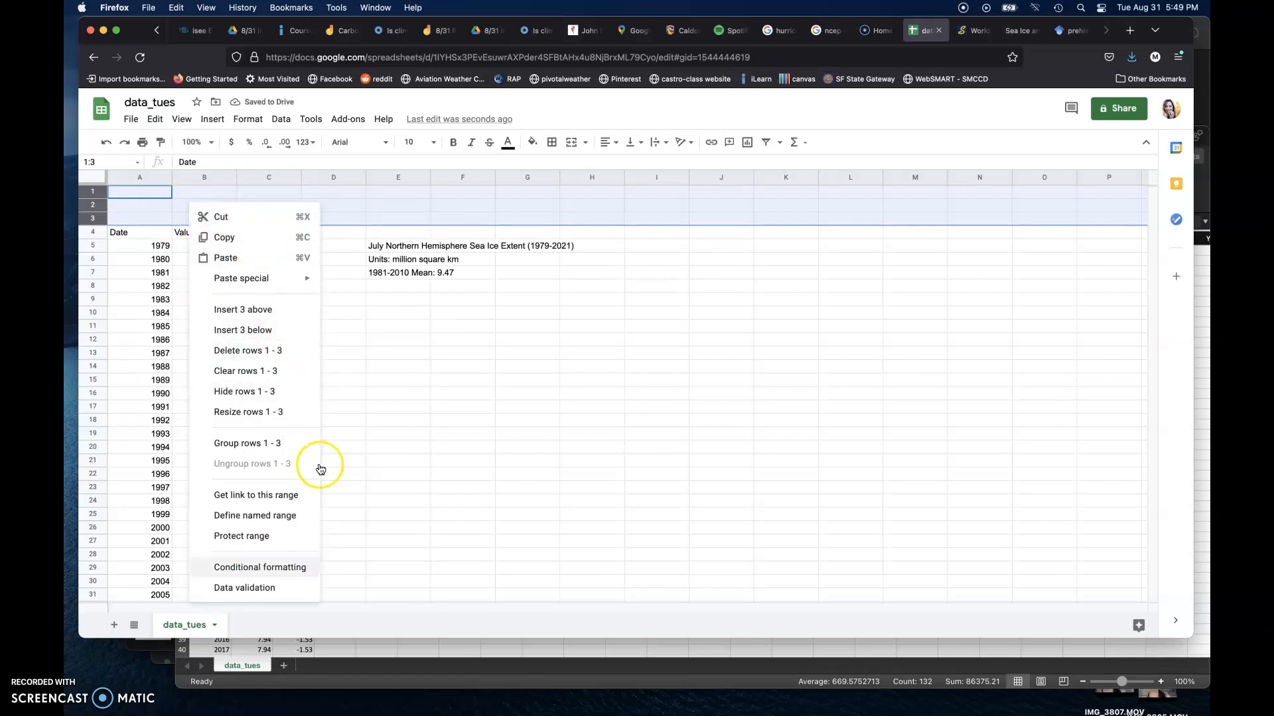
{"action": "left_click", "coordinate": [297, 351]}
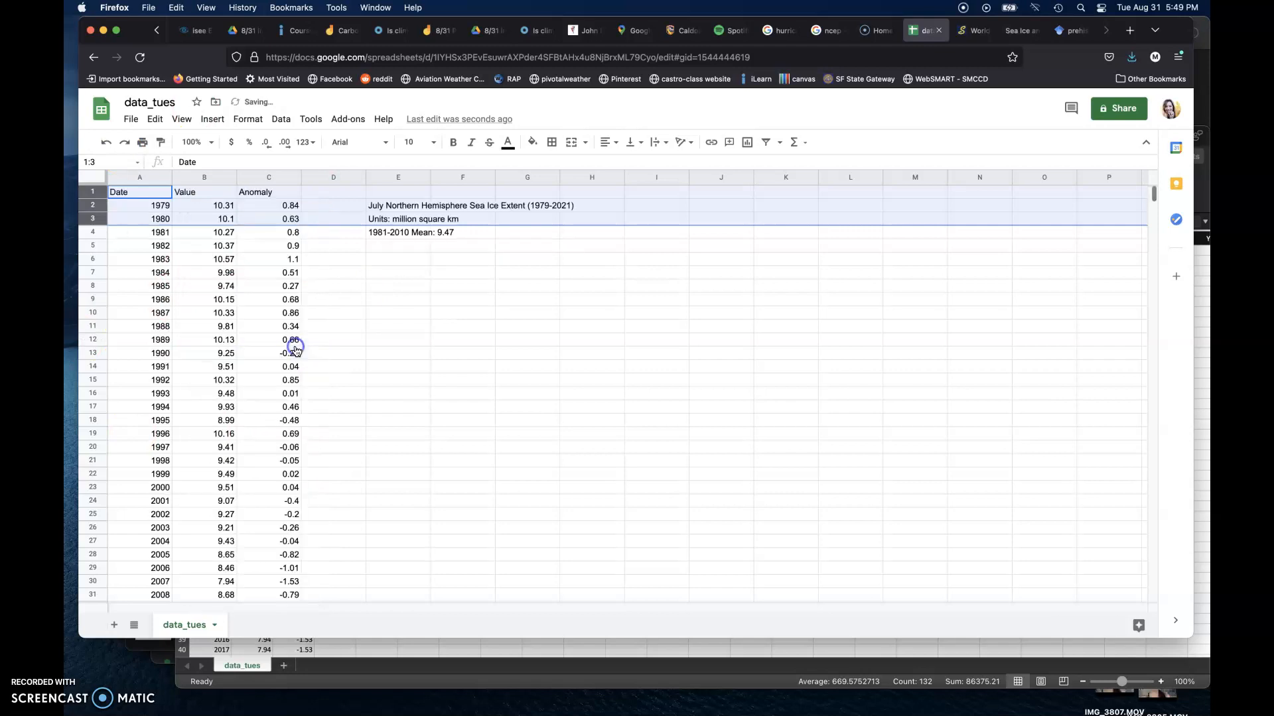
{"action": "left_click", "coordinate": [350, 340]}
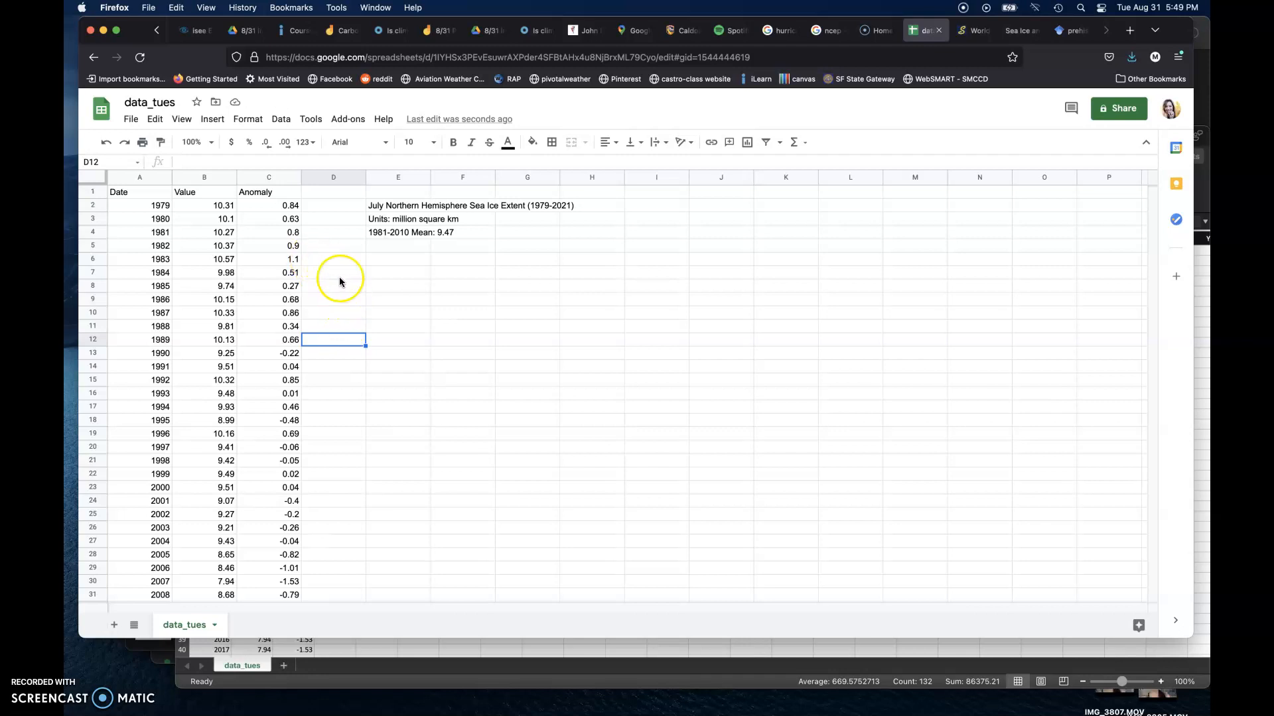
{"action": "left_click", "coordinate": [126, 177]}
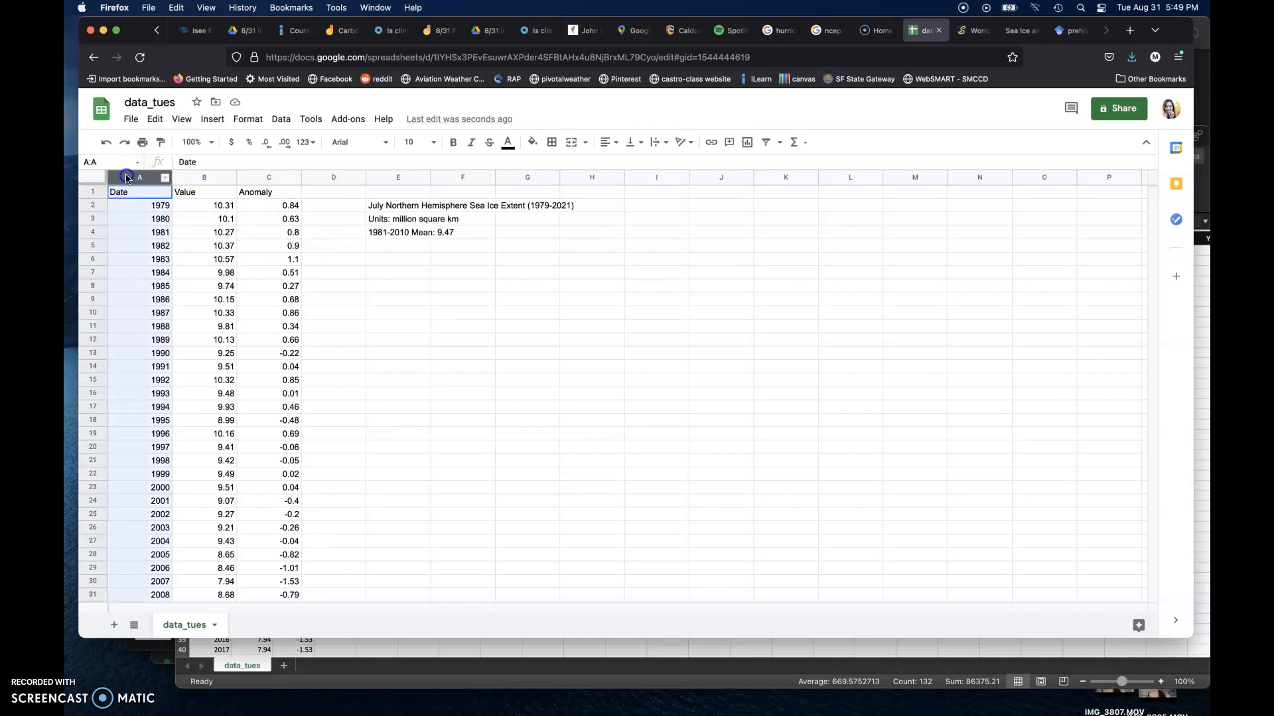
{"action": "left_click_drag", "start_coordinate": [164, 176], "coordinate": [262, 175]}
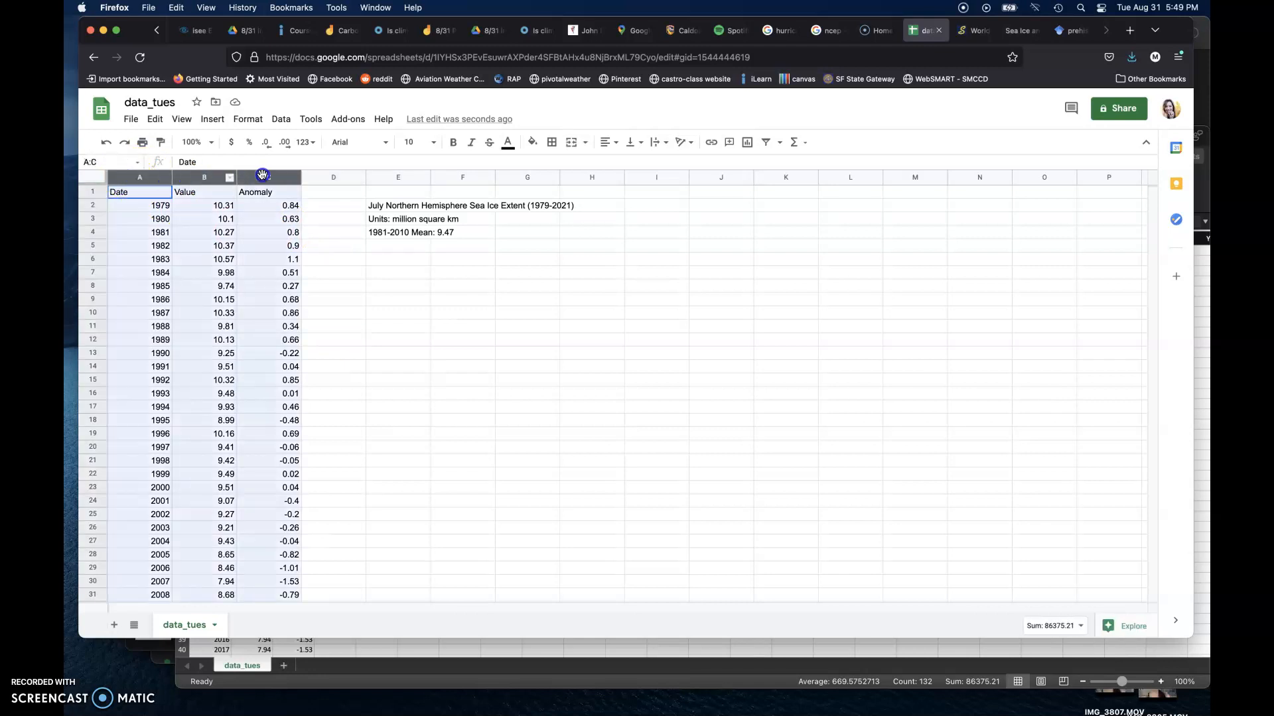
{"action": "left_click", "coordinate": [333, 259]}
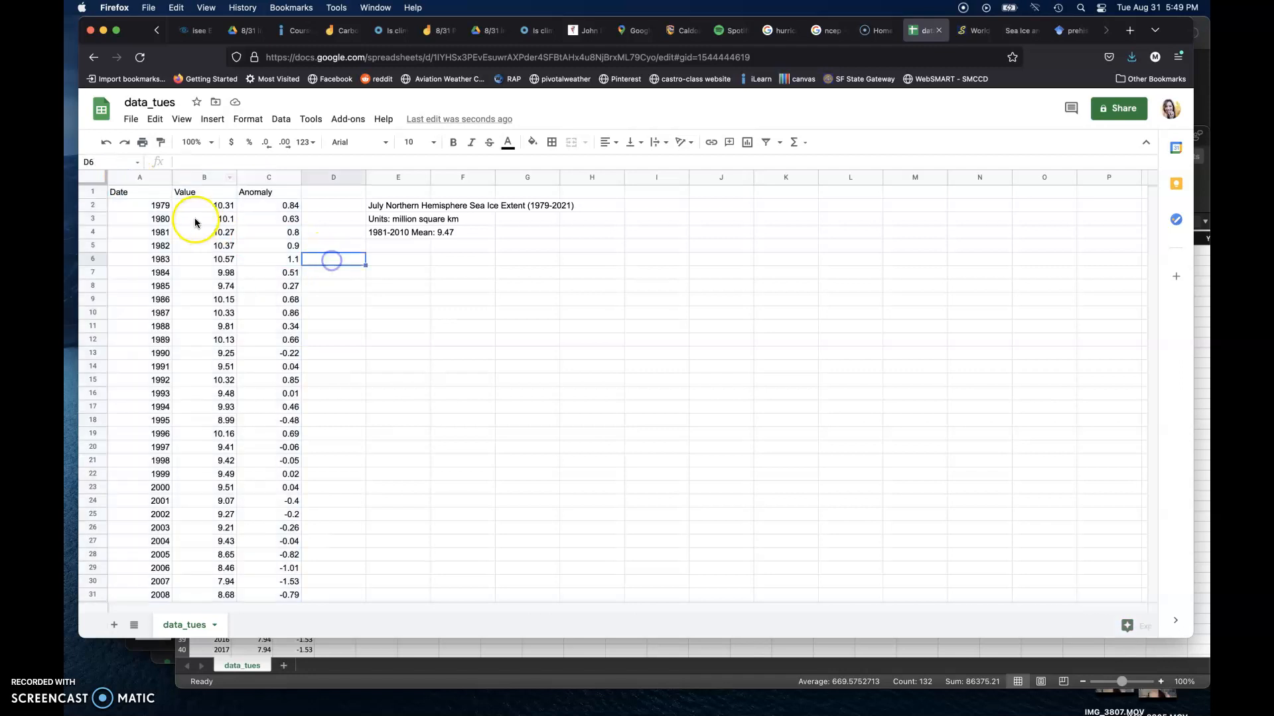
Step: Insert a line chart from columns A to C and enlarge it to span about rows 1 to 30, up to column K
{"action": "left_click", "coordinate": [125, 176]}
{"action": "left_click_drag", "start_coordinate": [125, 177], "coordinate": [255, 177]}
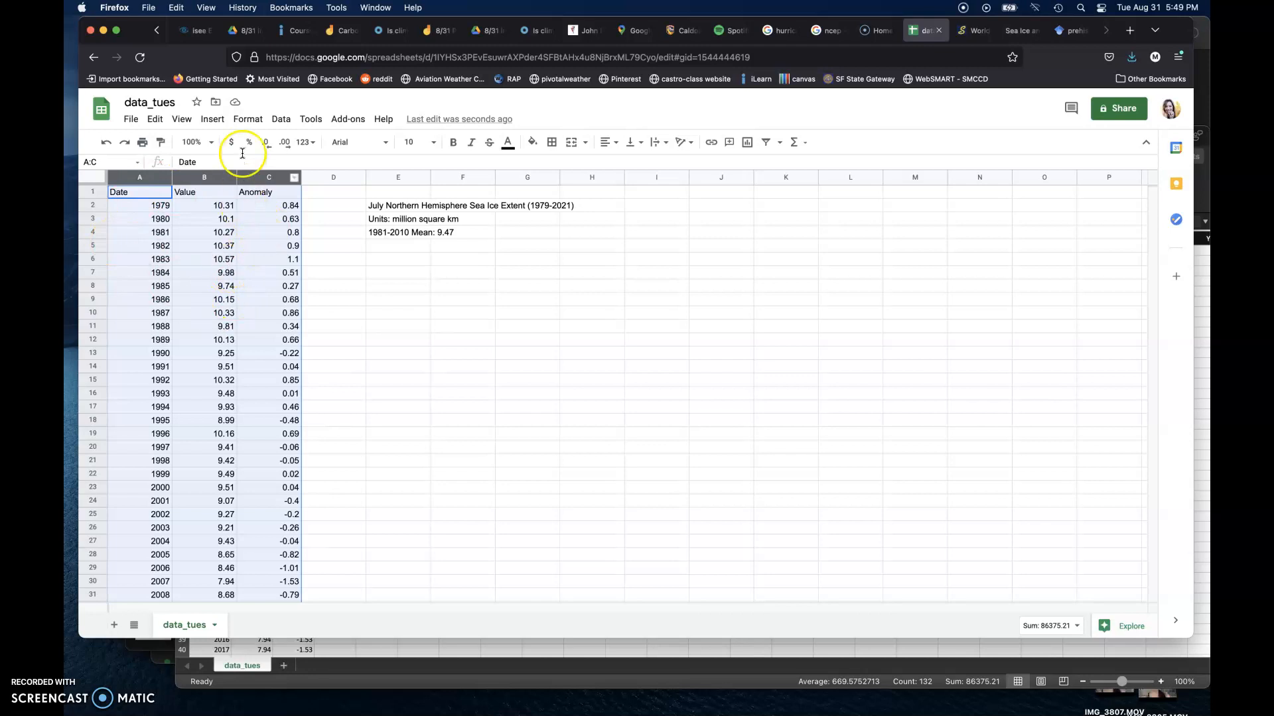
{"action": "left_click", "coordinate": [217, 123]}
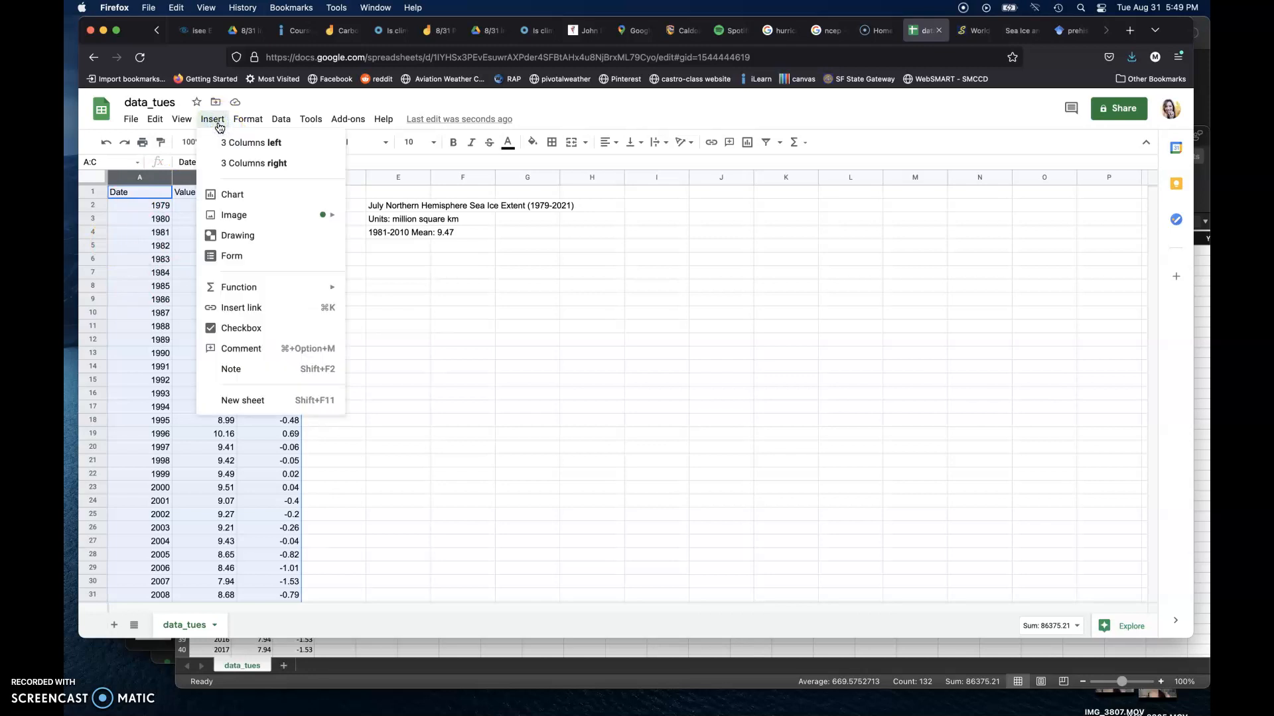
{"action": "left_click", "coordinate": [252, 196]}
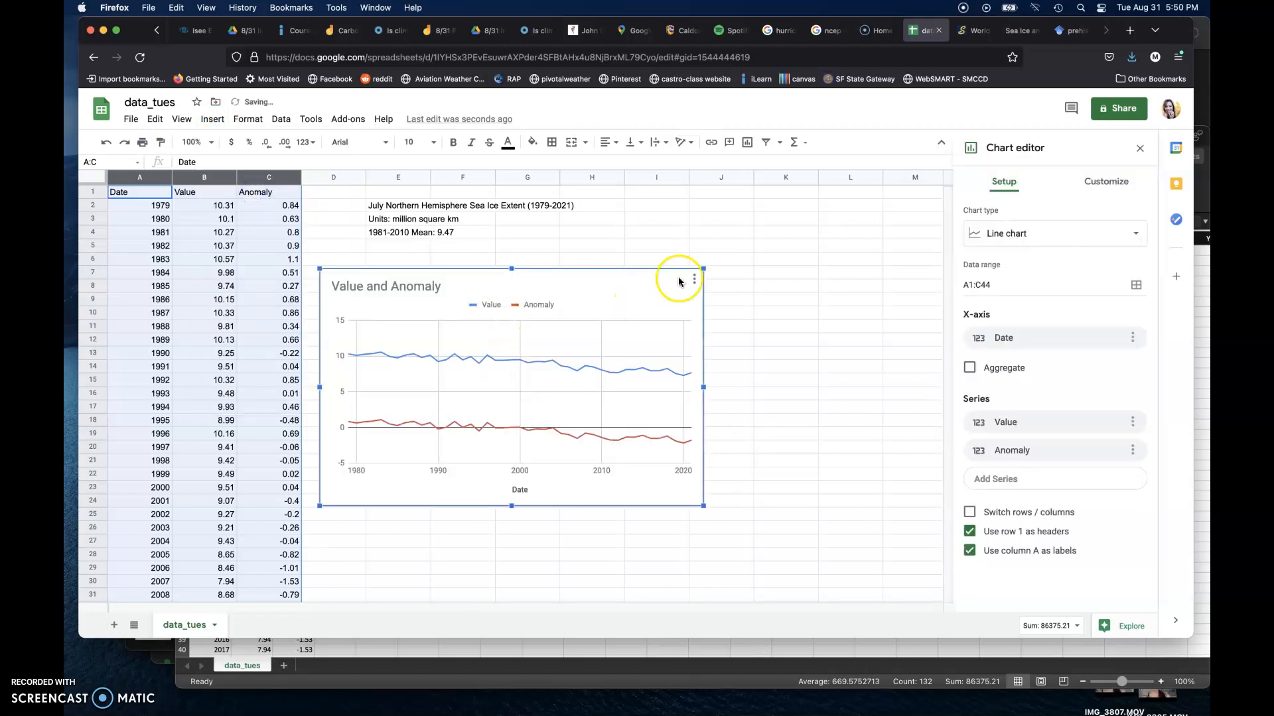
{"action": "left_click_drag", "start_coordinate": [703, 268], "coordinate": [831, 189]}
{"action": "left_click_drag", "start_coordinate": [319, 506], "coordinate": [188, 575]}
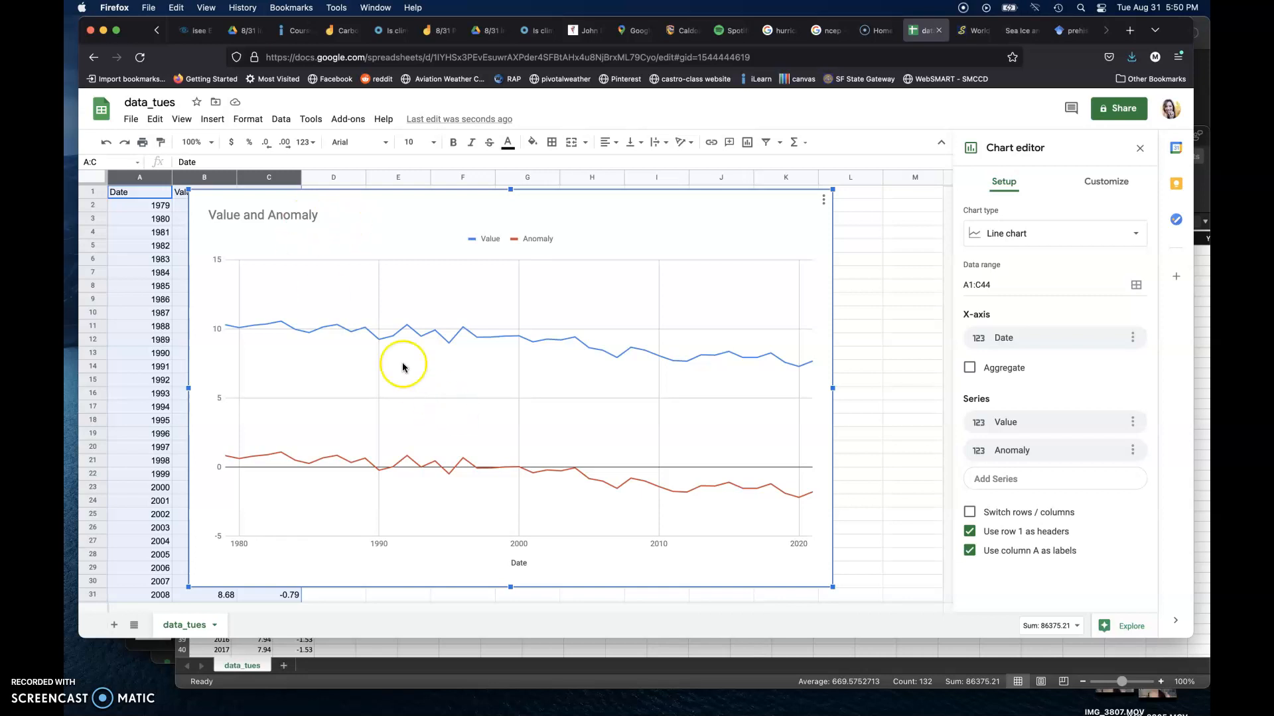
Step: Assign the chart's Anomaly series to the right axis
{"action": "left_click", "coordinate": [420, 399]}
{"action": "left_click", "coordinate": [597, 483]}
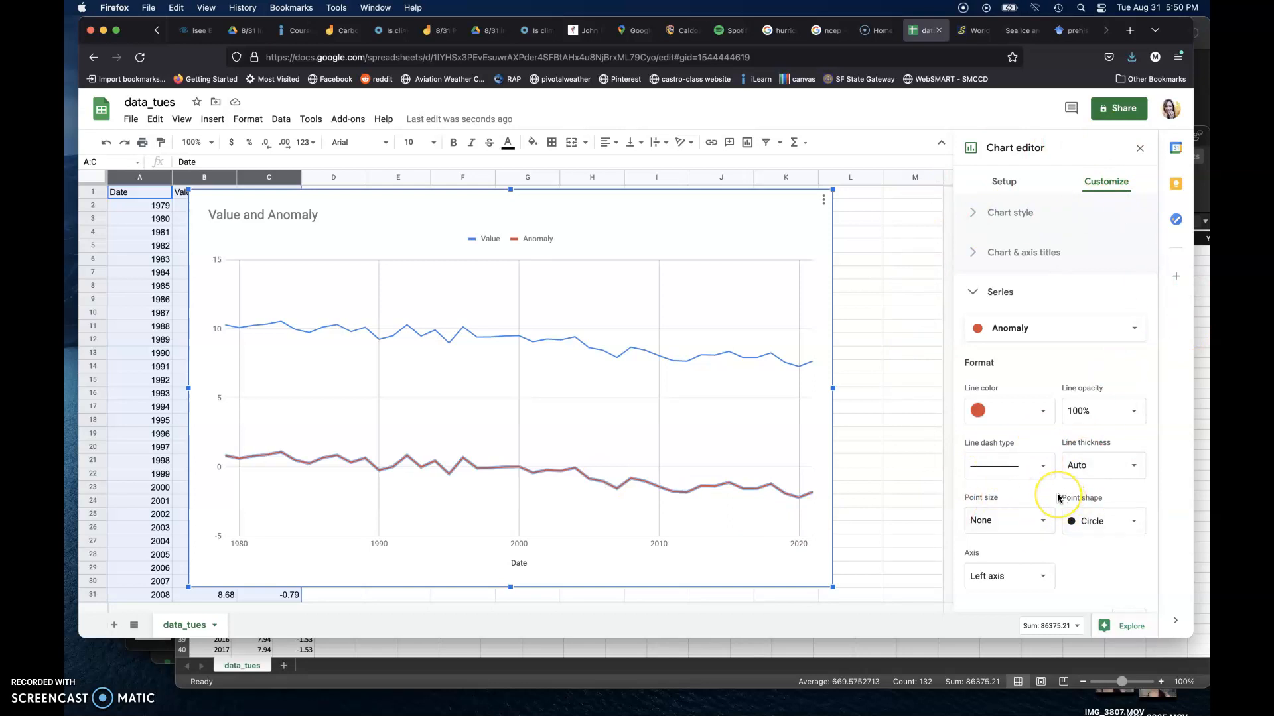
{"action": "scroll", "coordinate": [1057, 498], "scroll_direction": "down", "scroll_amount": 3}
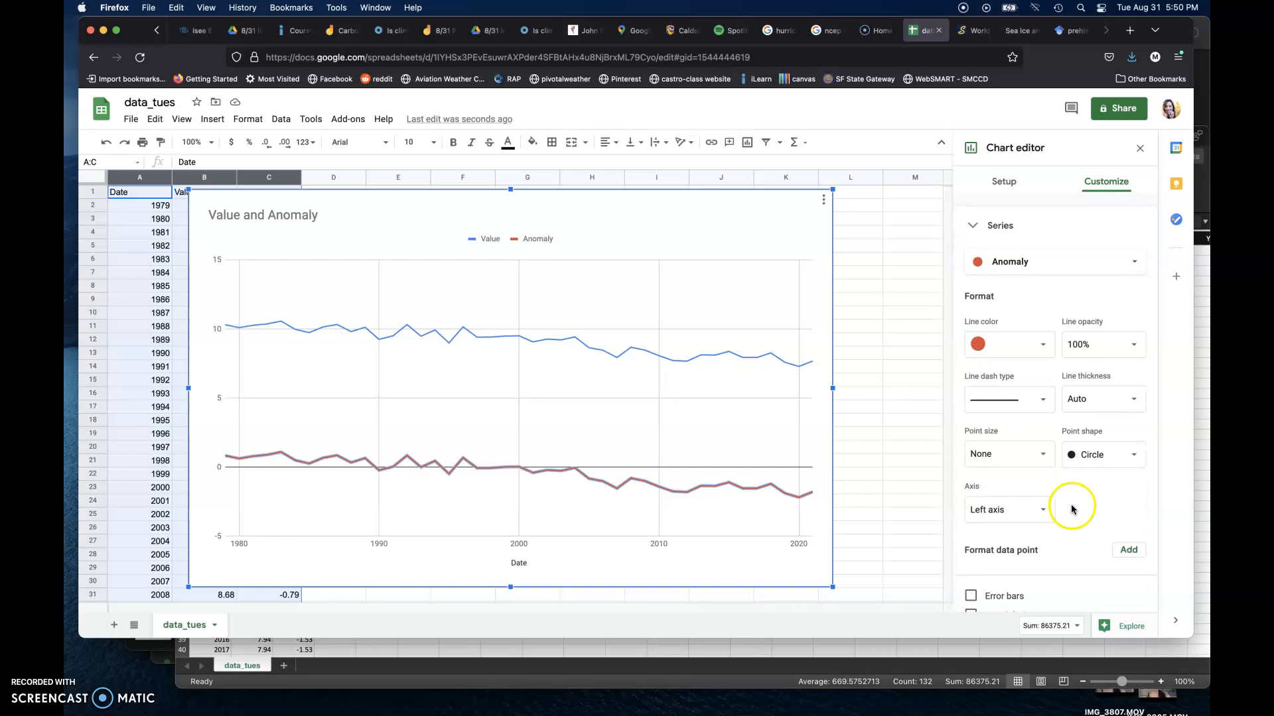
{"action": "scroll", "coordinate": [1062, 504], "scroll_direction": "down", "scroll_amount": 2}
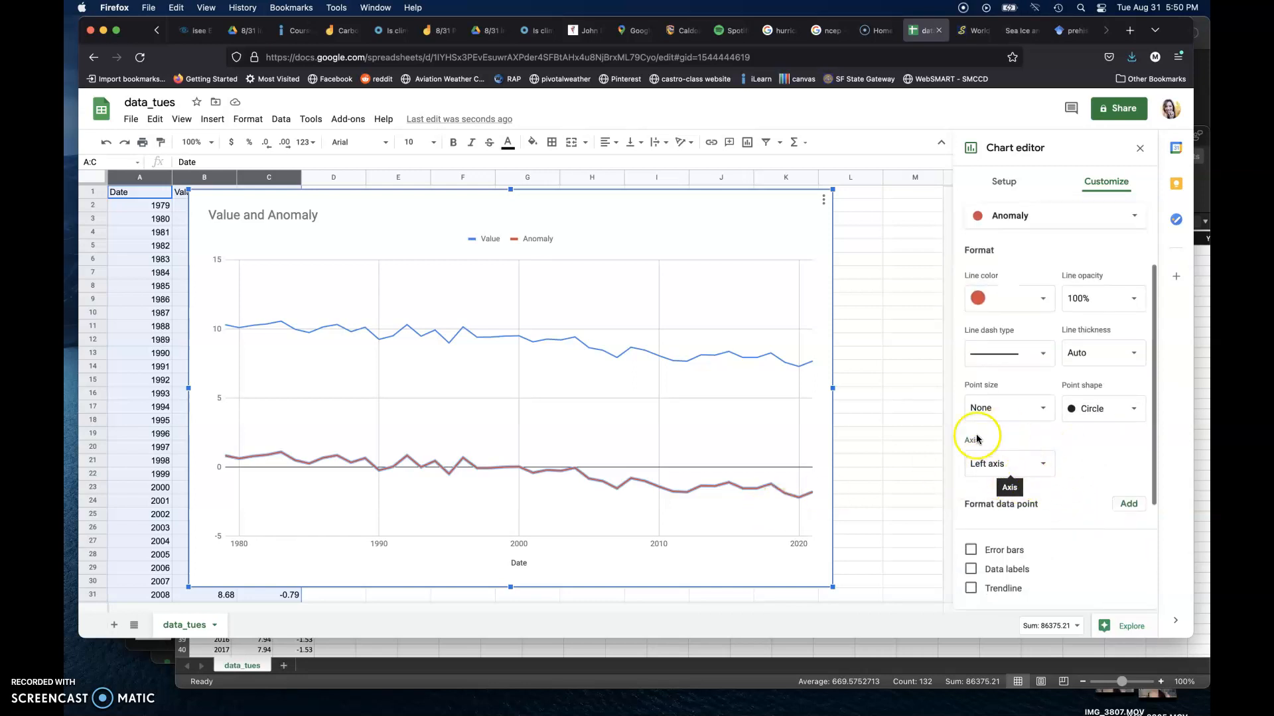
{"action": "left_click", "coordinate": [1032, 464]}
{"action": "left_click", "coordinate": [1020, 481]}
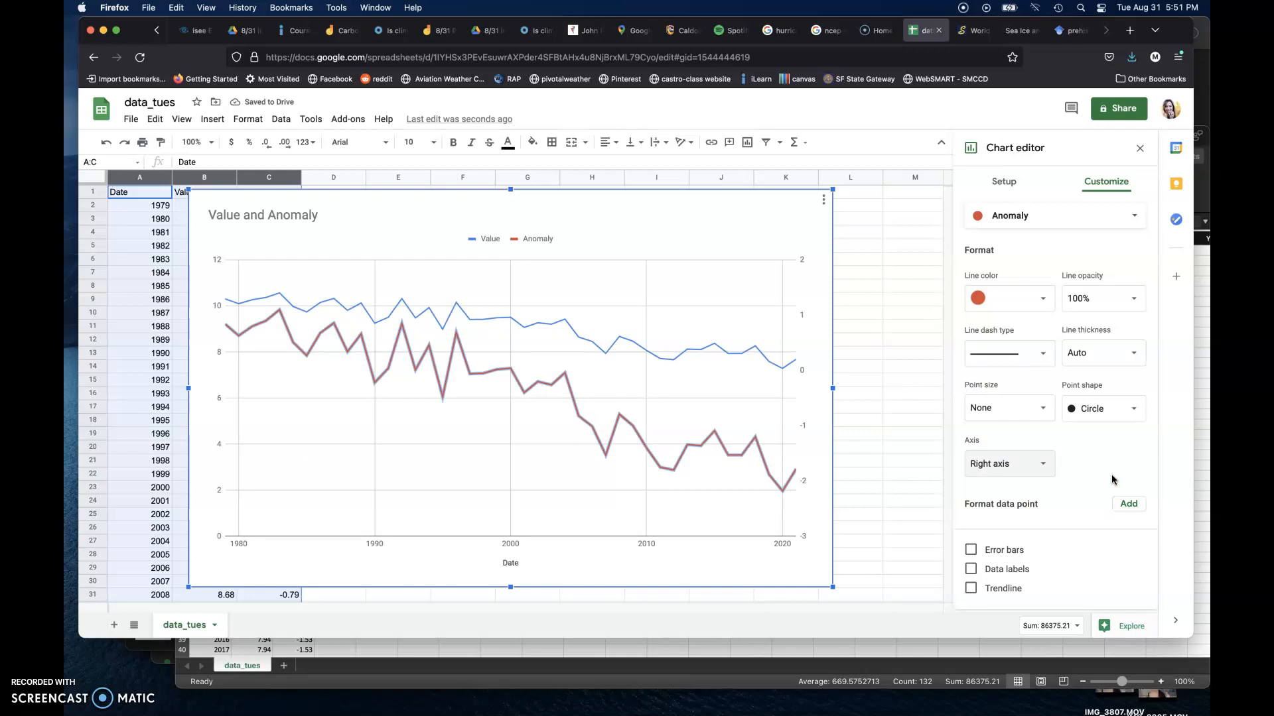
Step: Try data labels and a trendline on the Anomaly series, turning each off again
{"action": "left_click", "coordinate": [1103, 456]}
{"action": "left_click", "coordinate": [1075, 530]}
{"action": "scroll", "coordinate": [1071, 524], "scroll_direction": "down", "scroll_amount": 2}
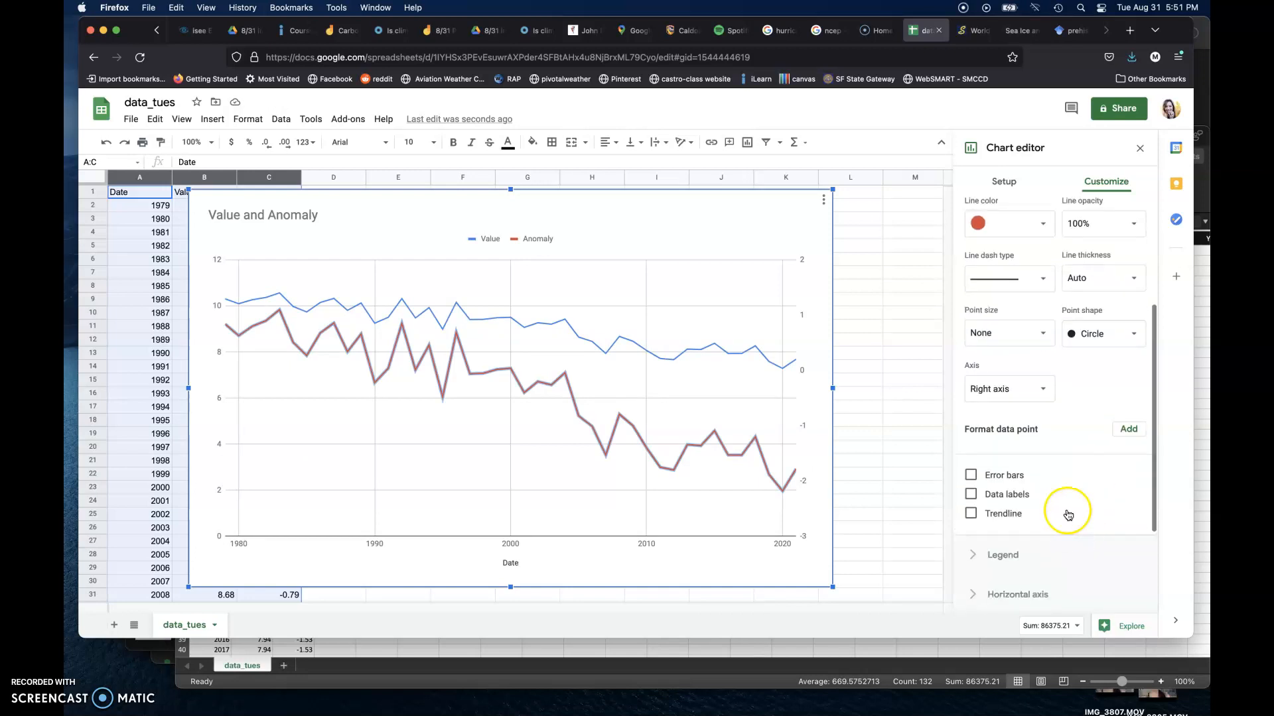
{"action": "left_click", "coordinate": [971, 493]}
{"action": "left_click", "coordinate": [972, 493]}
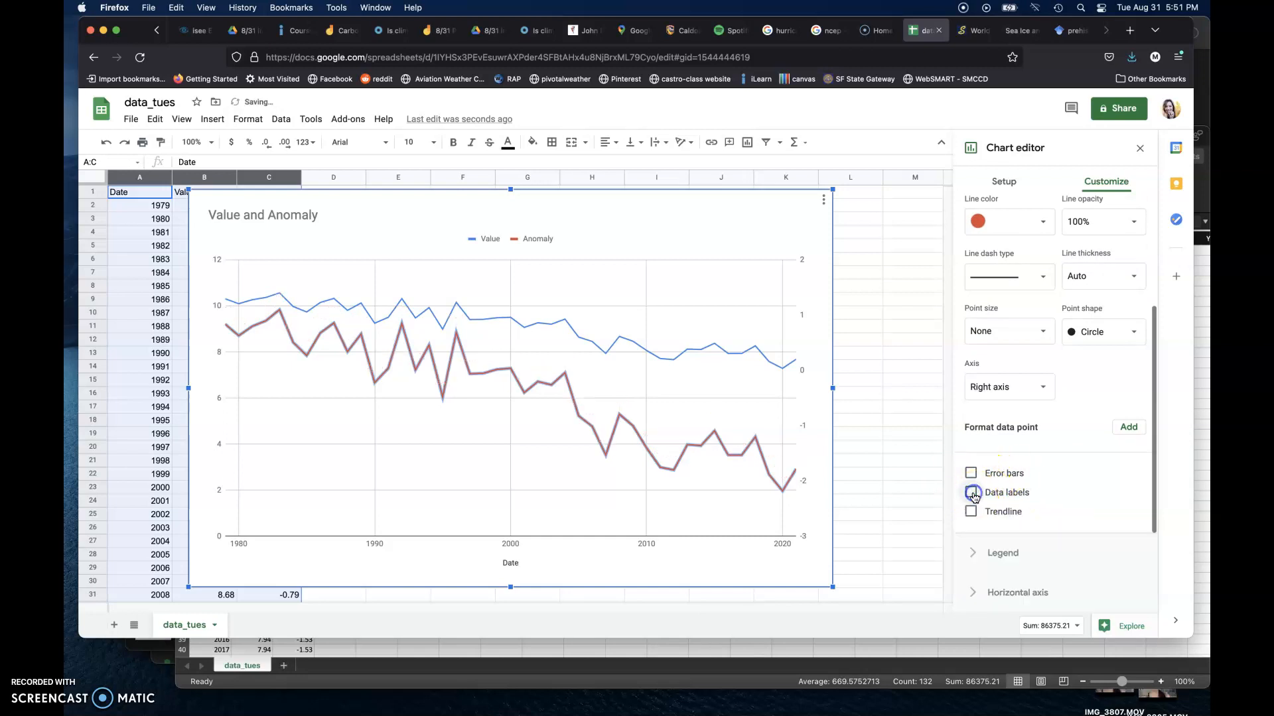
{"action": "left_click", "coordinate": [970, 513]}
{"action": "left_click", "coordinate": [971, 513]}
{"action": "left_click", "coordinate": [1059, 509]}
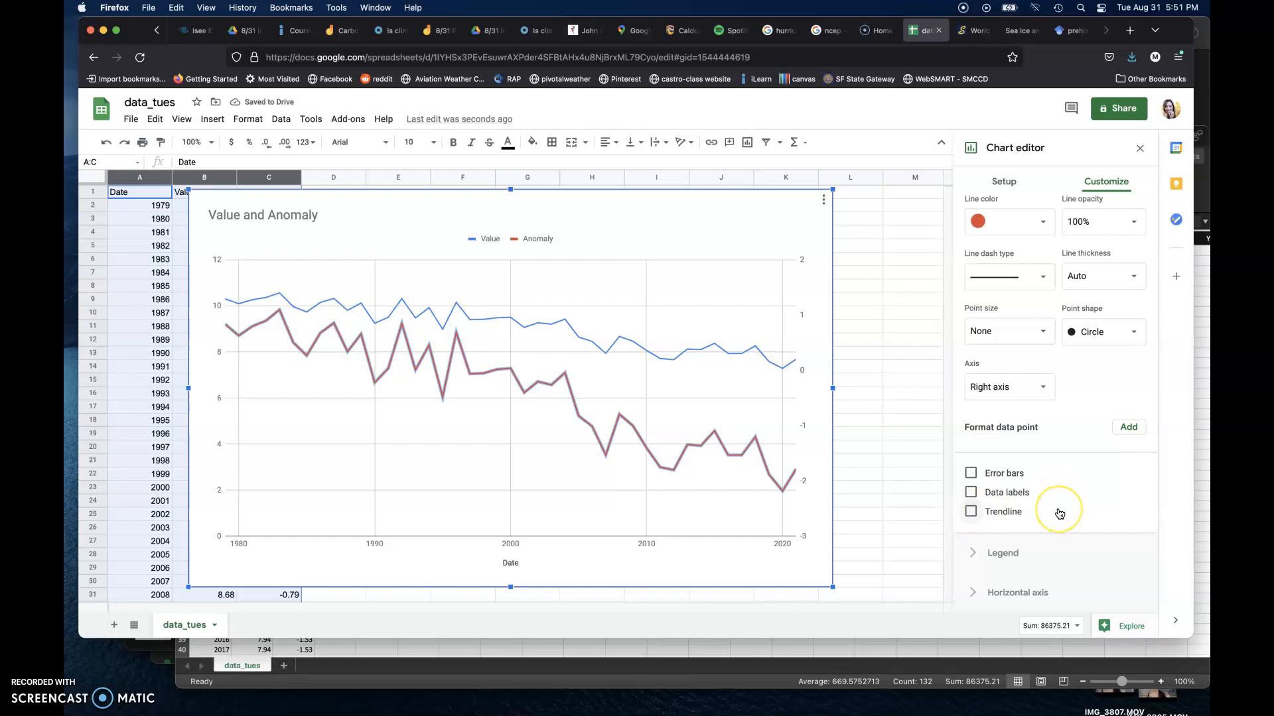
Step: Set the chart title to "Northern Hem. Sea Ice Extent for July"
{"action": "scroll", "coordinate": [1060, 514], "scroll_direction": "up", "scroll_amount": 3}
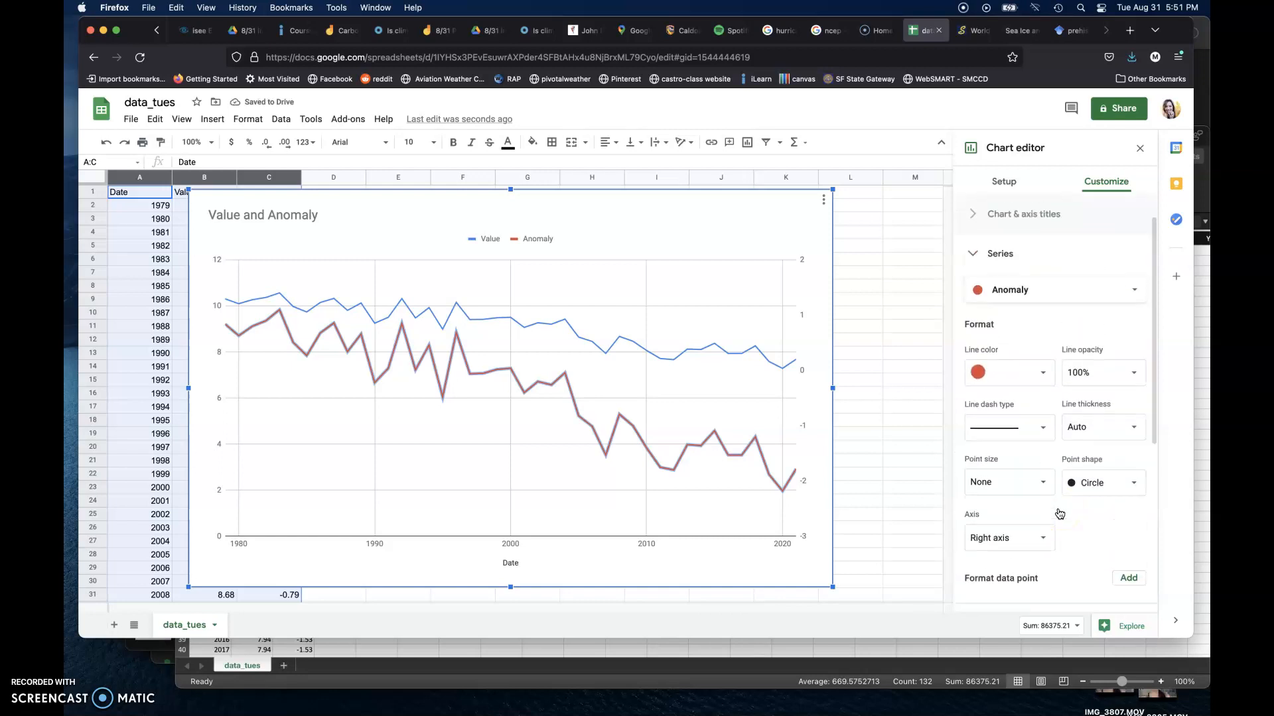
{"action": "scroll", "coordinate": [1061, 509], "scroll_direction": "up", "scroll_amount": 2}
{"action": "left_click", "coordinate": [1074, 330]}
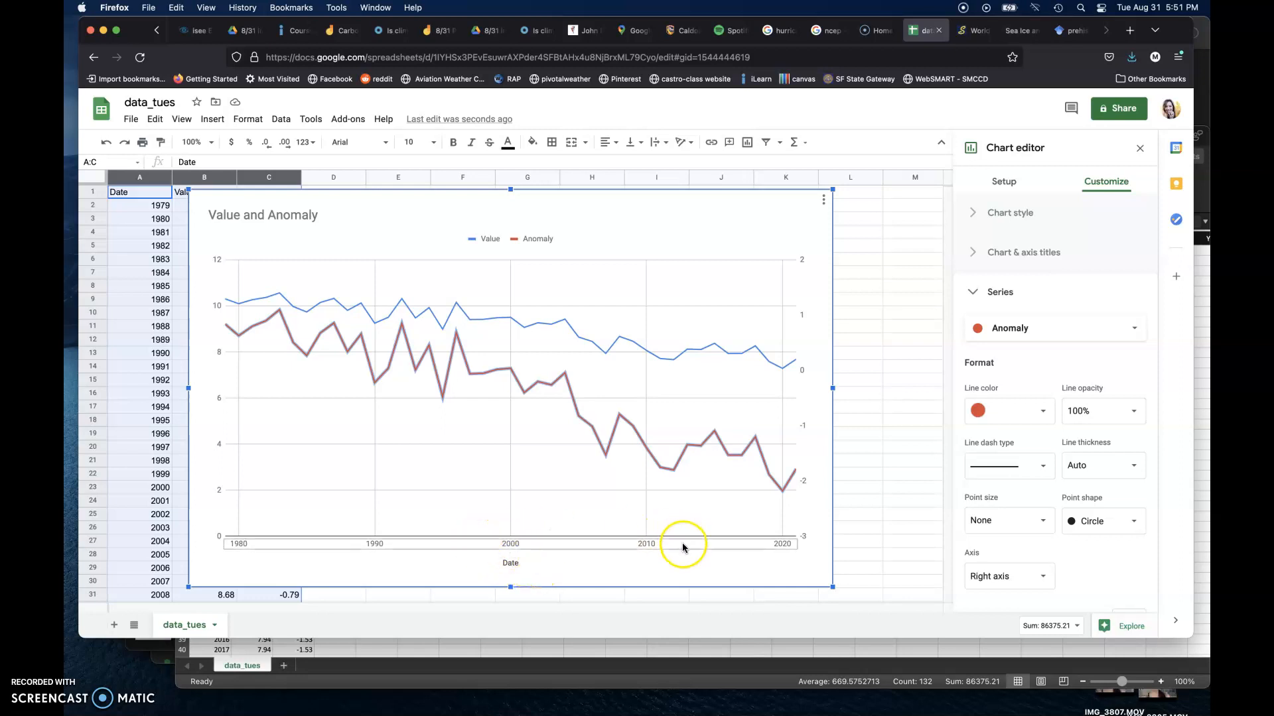
{"action": "left_click", "coordinate": [1058, 254]}
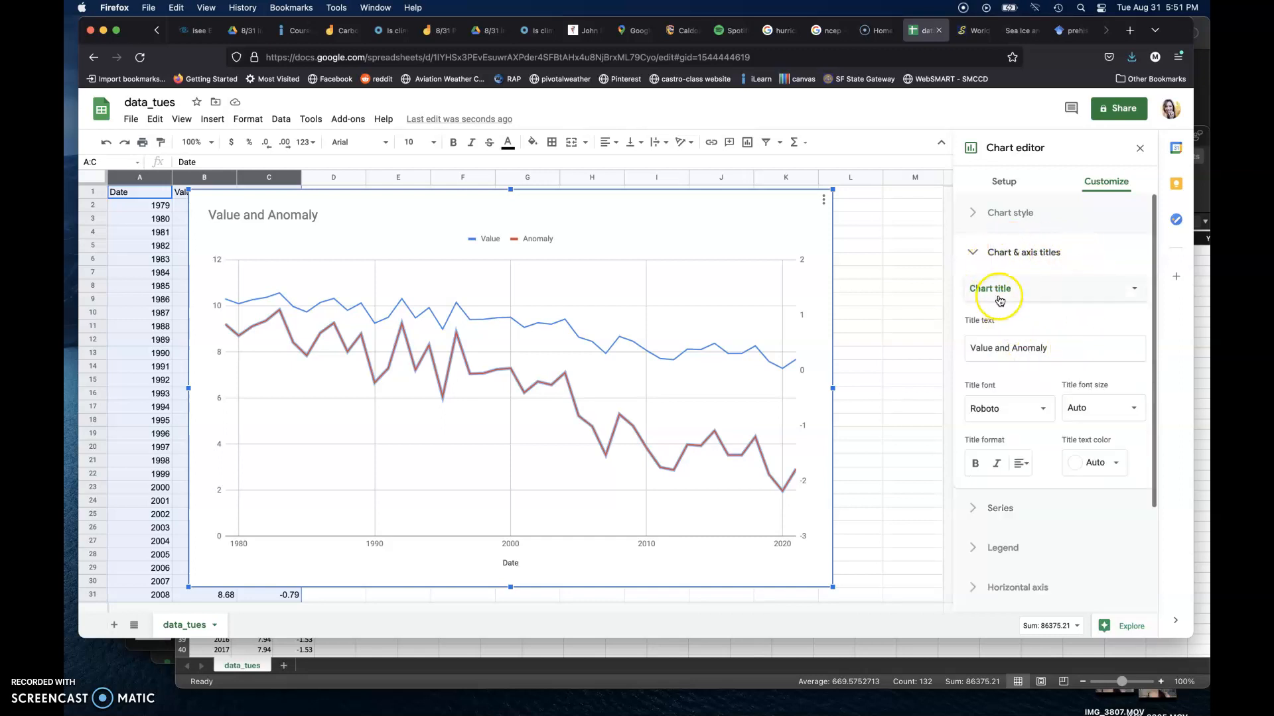
{"action": "left_click", "coordinate": [1035, 345]}
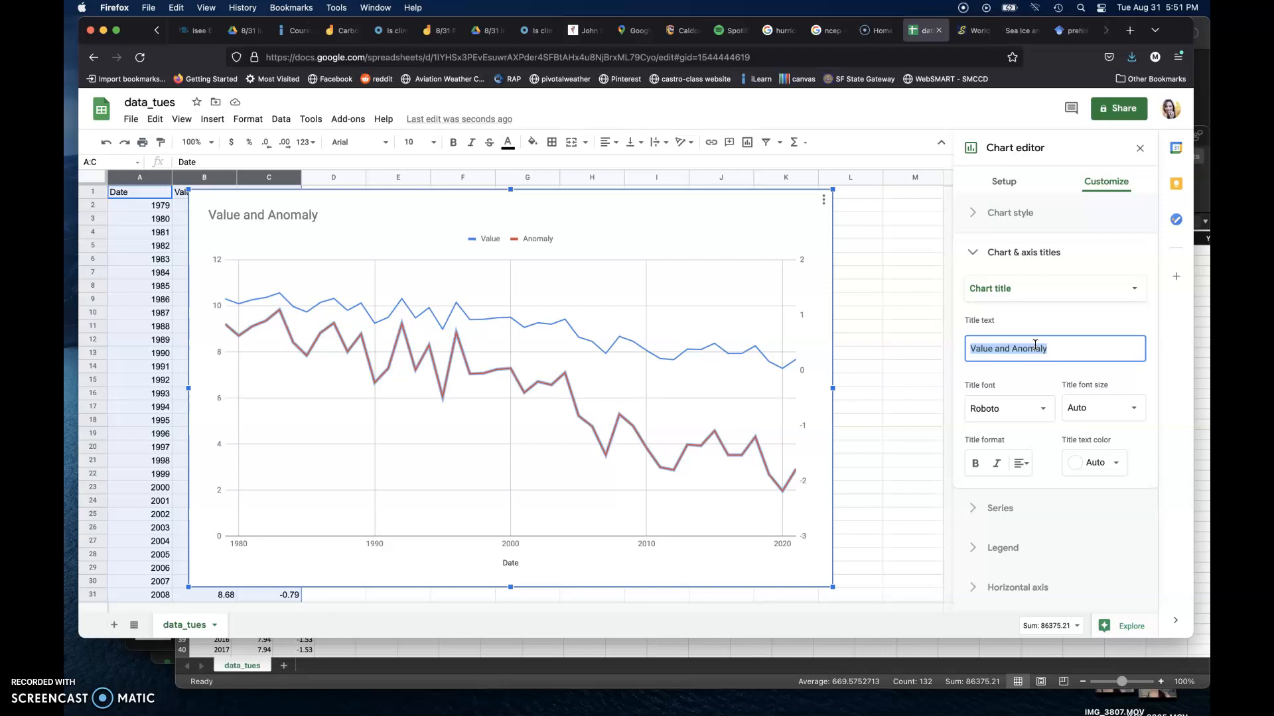
{"action": "type", "text": "Not"}
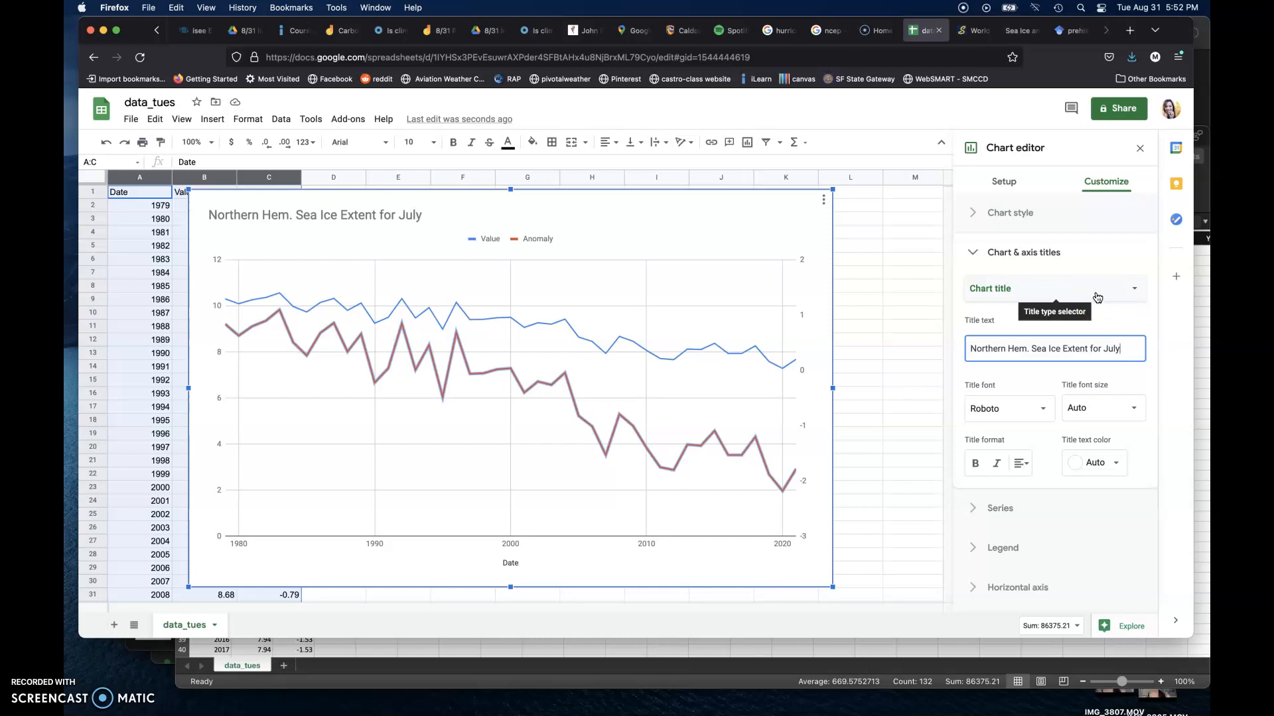
Step: Set the vertical axis title to "Average Extent (mi. sq. km.)"
{"action": "left_click", "coordinate": [1097, 297]}
{"action": "left_click", "coordinate": [1079, 331]}
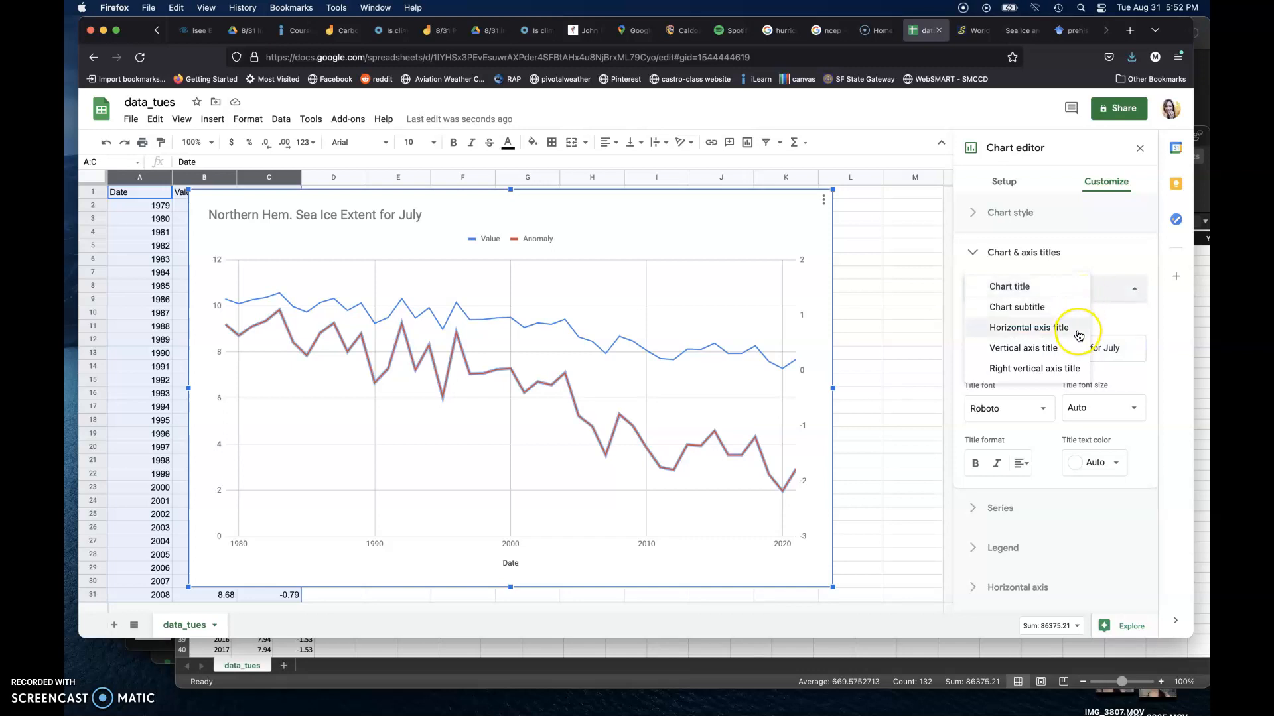
{"action": "left_click", "coordinate": [1067, 348]}
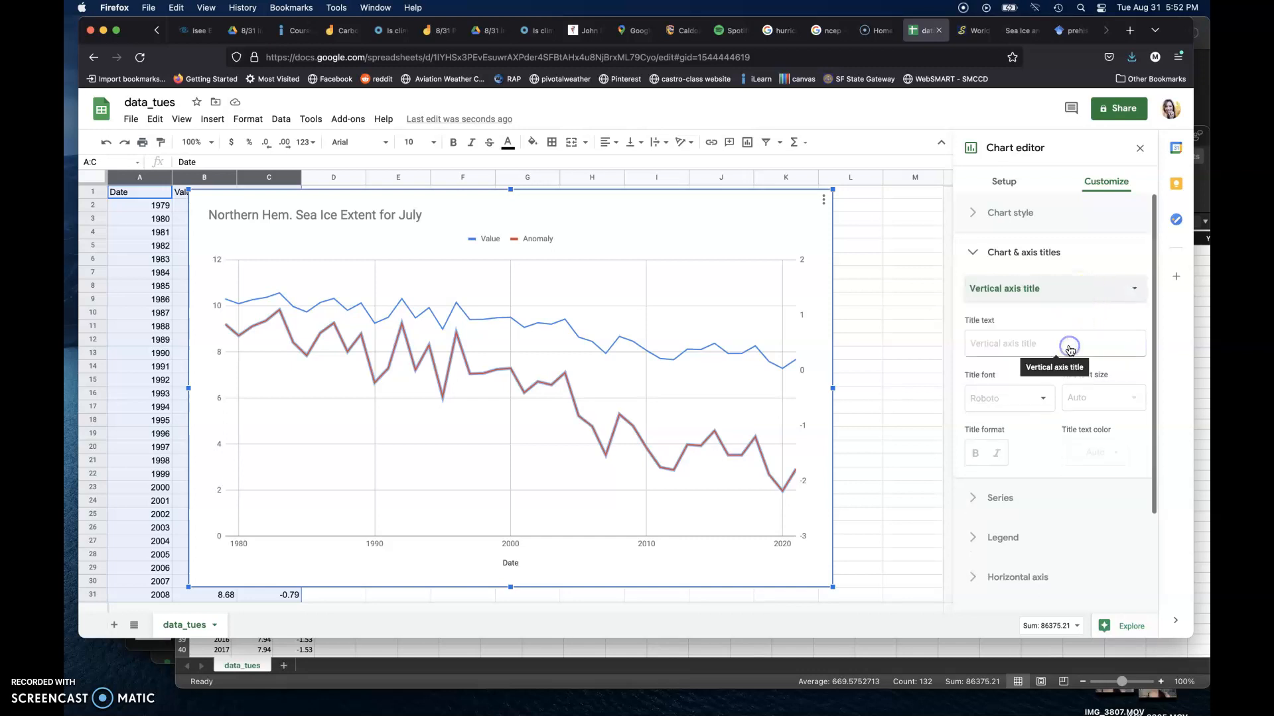
{"action": "left_click", "coordinate": [1062, 345]}
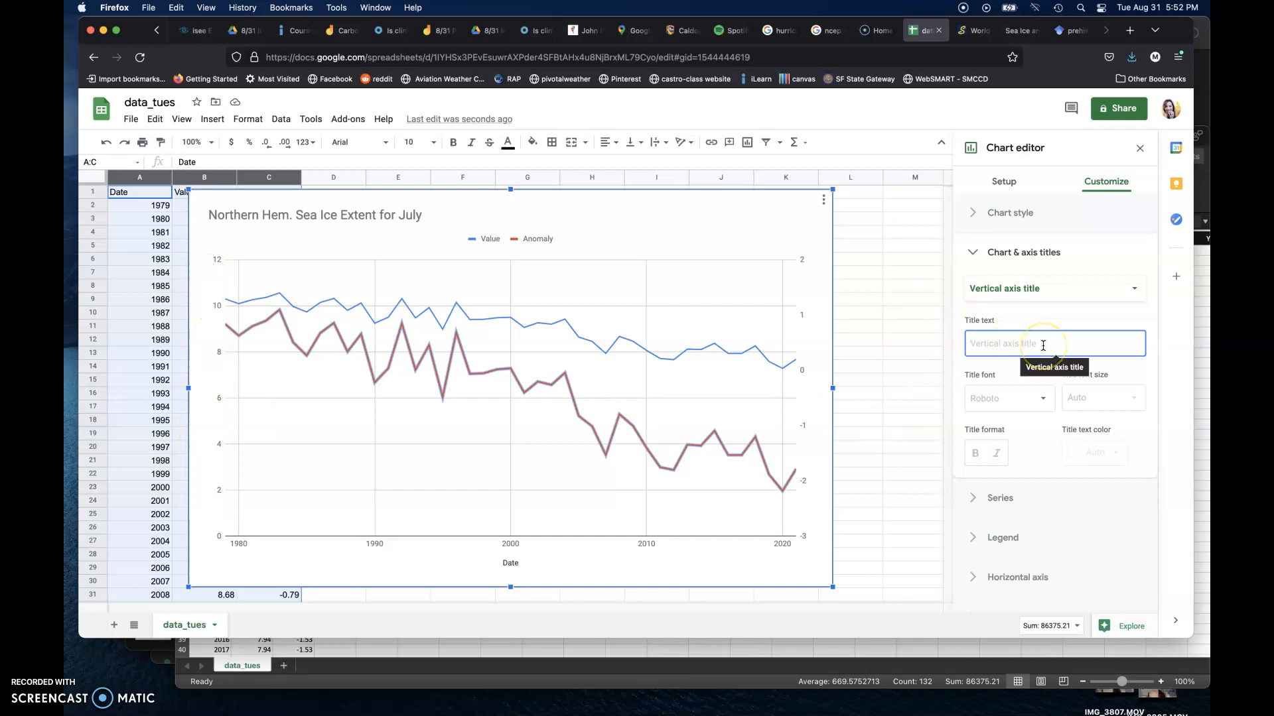
{"action": "type", "text": "Average Extent (m"}
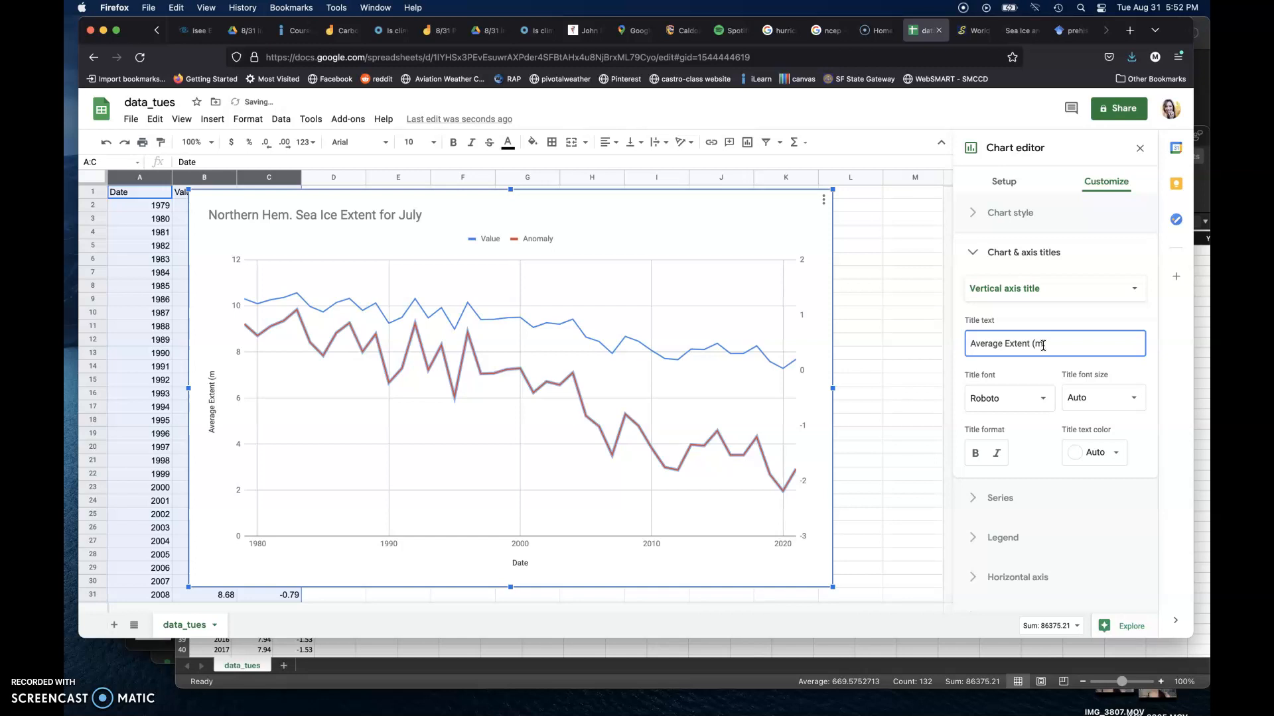
{"action": "type", "text": ")"}
{"action": "left_click", "coordinate": [870, 271]}
Step: Move the chart down to start around row 6, below the description lines, and open the chart title settings
{"action": "left_click", "coordinate": [776, 246]}
{"action": "left_click_drag", "start_coordinate": [758, 192], "coordinate": [758, 270]}
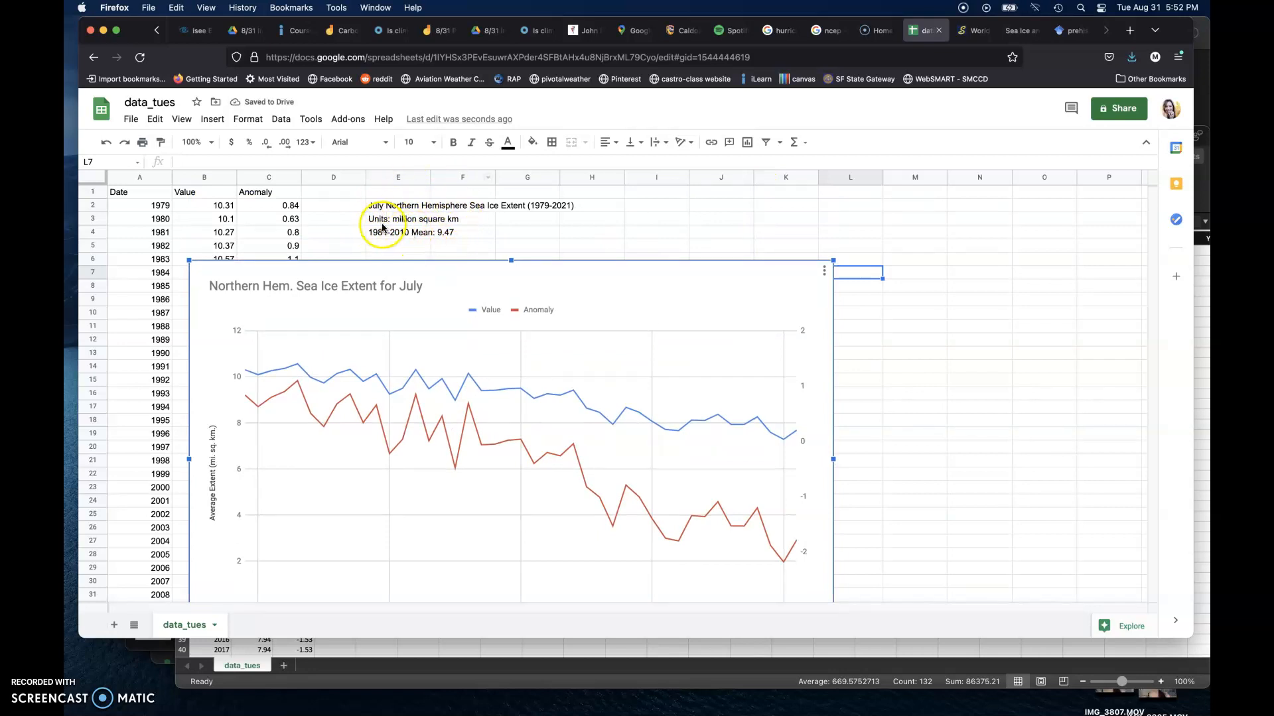
{"action": "double_click", "coordinate": [692, 293]}
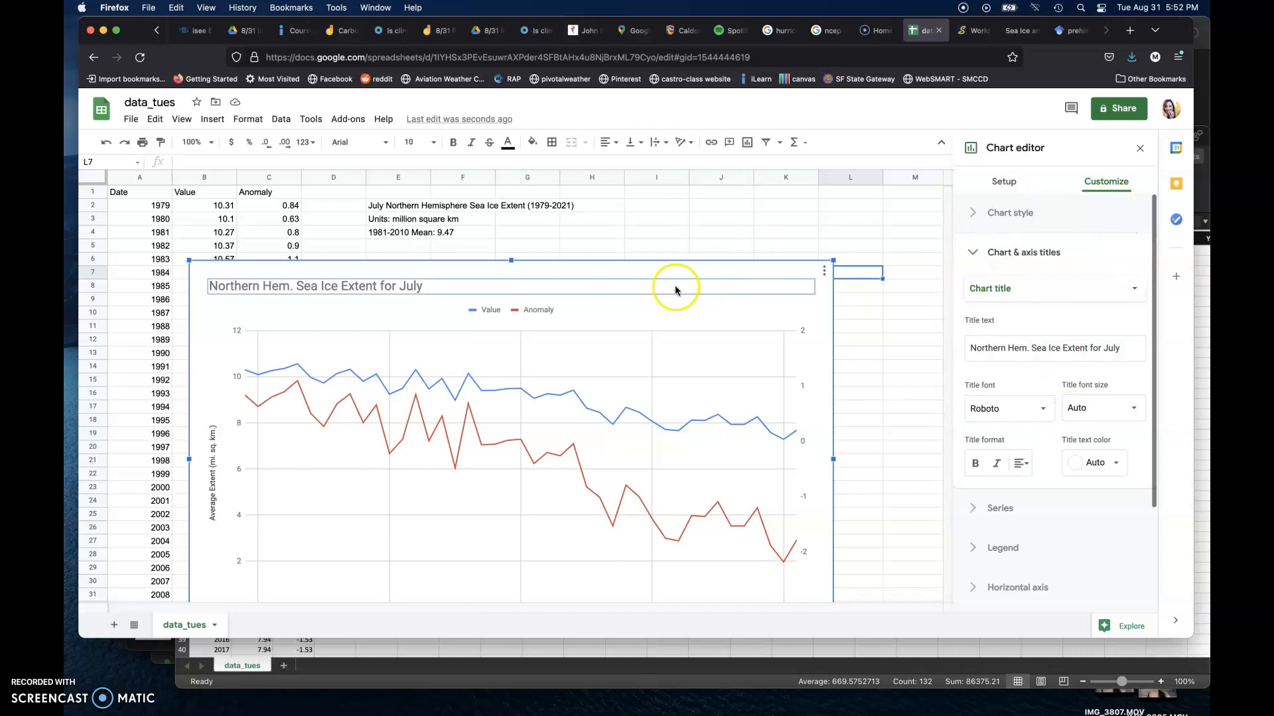
Step: Move the chart up to start around row 3 and set the right vertical axis title to "Anomaly Extent (mi. sq. km.)"
{"action": "left_click_drag", "start_coordinate": [669, 270], "coordinate": [674, 220]}
{"action": "left_click", "coordinate": [1057, 287]}
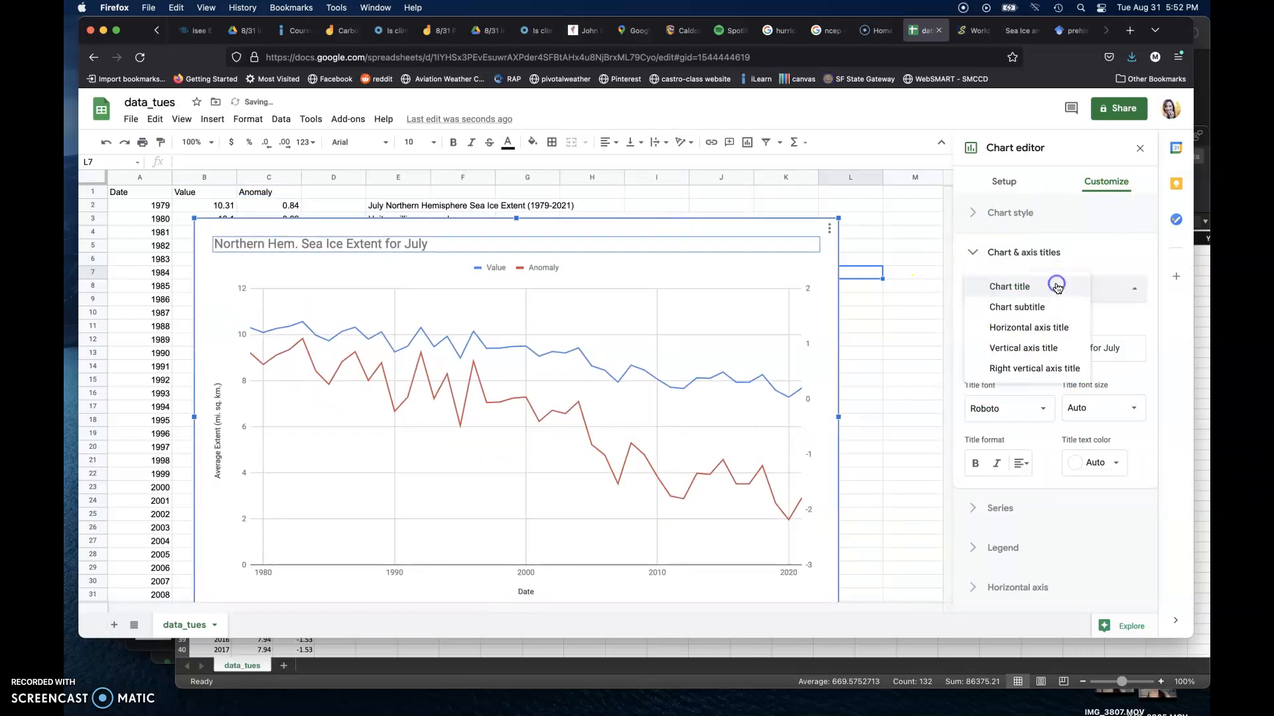
{"action": "left_click", "coordinate": [1035, 368]}
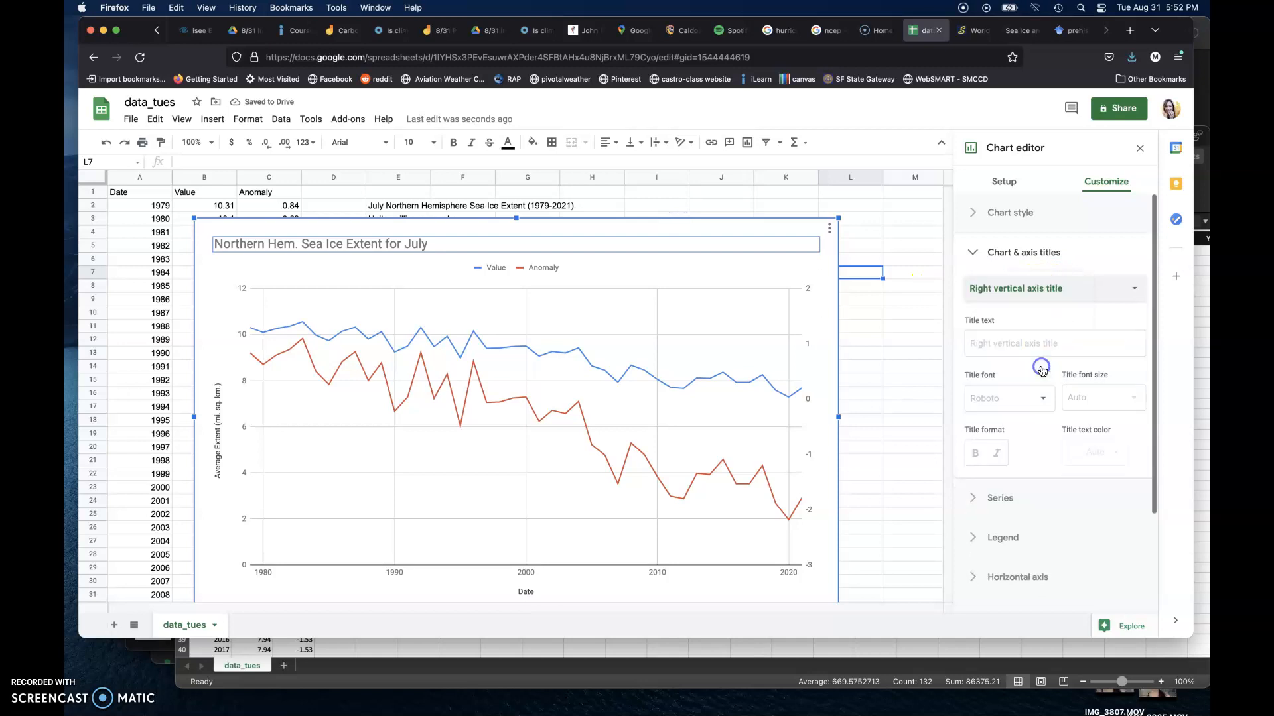
{"action": "left_click", "coordinate": [1030, 345]}
{"action": "type", "text": "Anomaly Ex"}
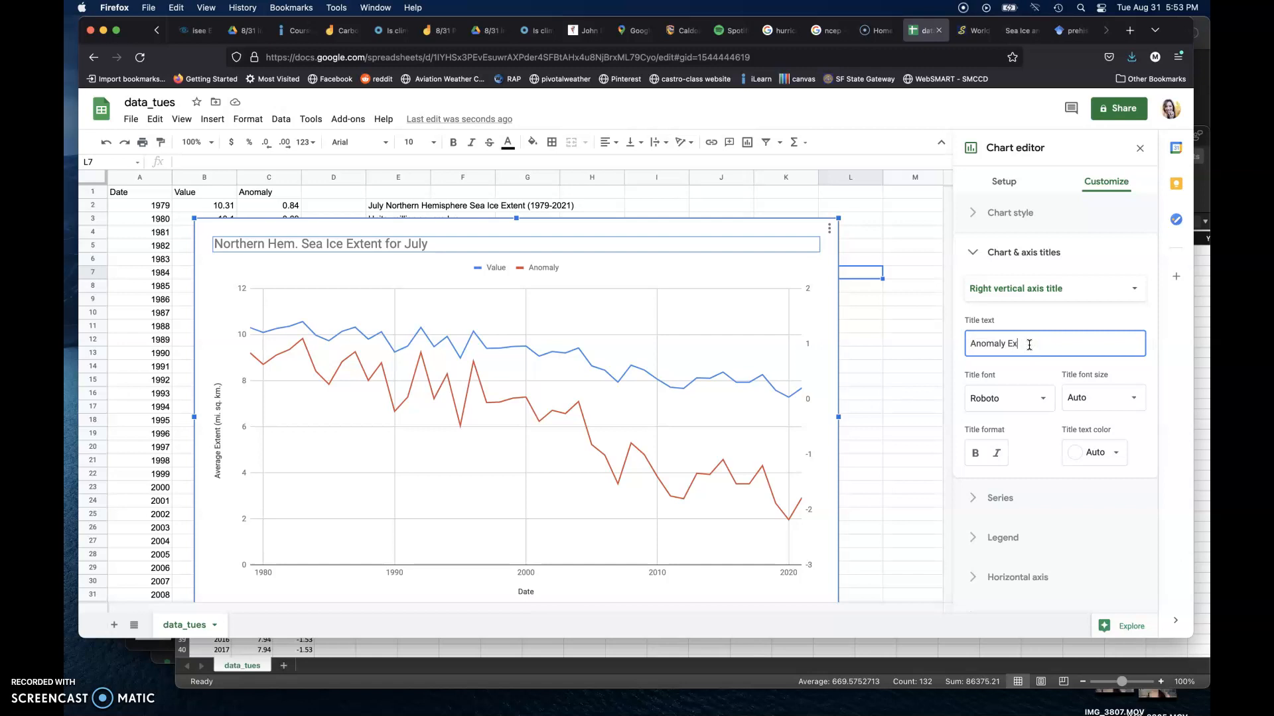
{"action": "type", "text": "tent (mi. sq. km."}
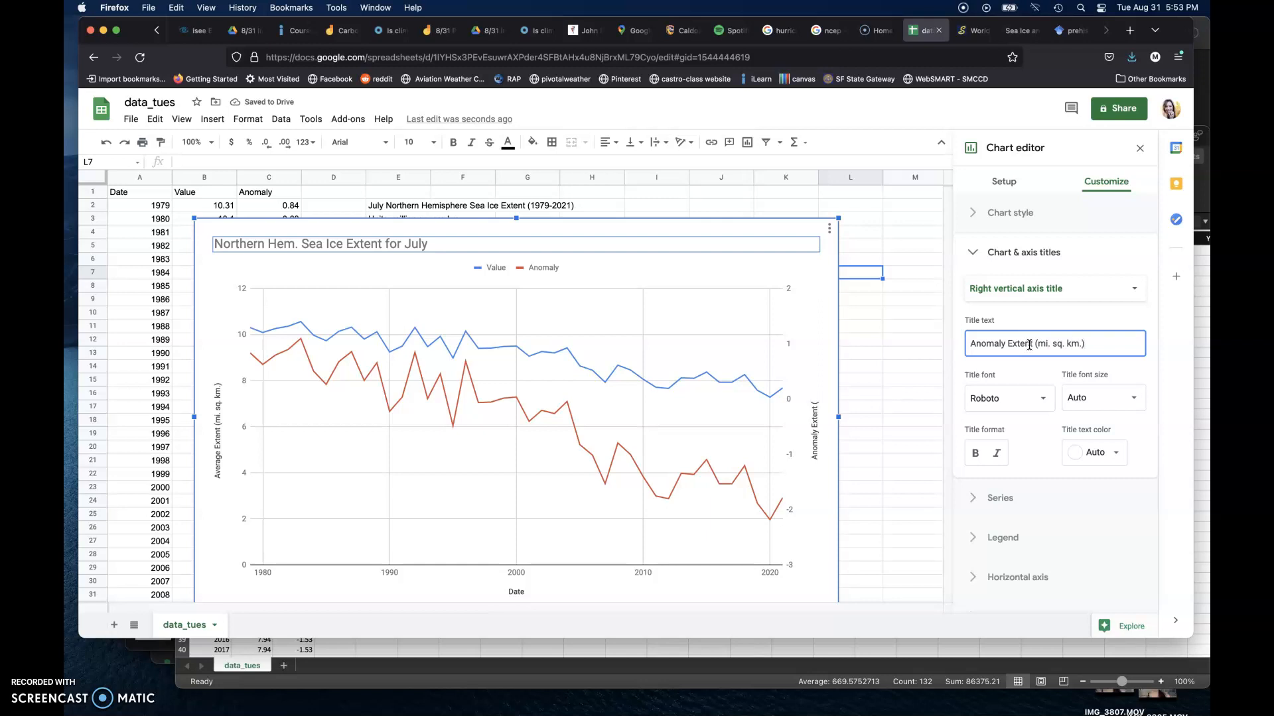
Step: Move the chart up and slightly right so that it starts around row 2, and deselect its title
{"action": "left_click_drag", "start_coordinate": [789, 227], "coordinate": [806, 203]}
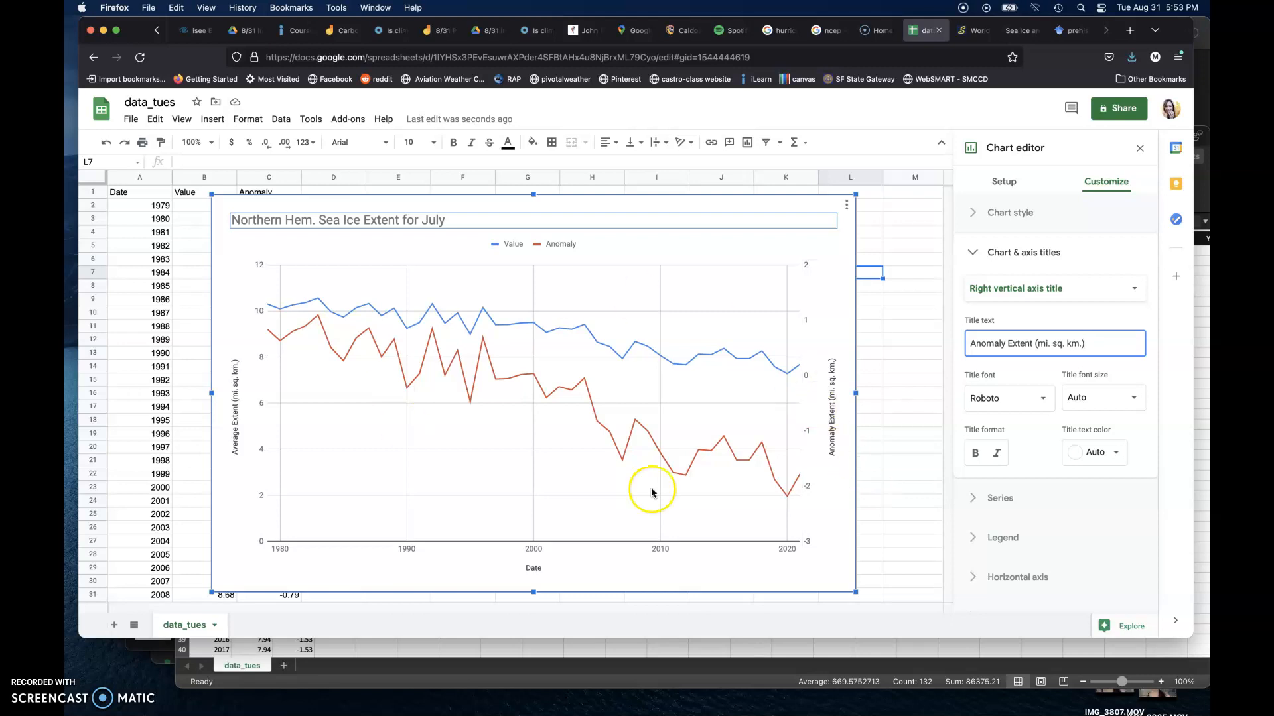
{"action": "left_click", "coordinate": [833, 479]}
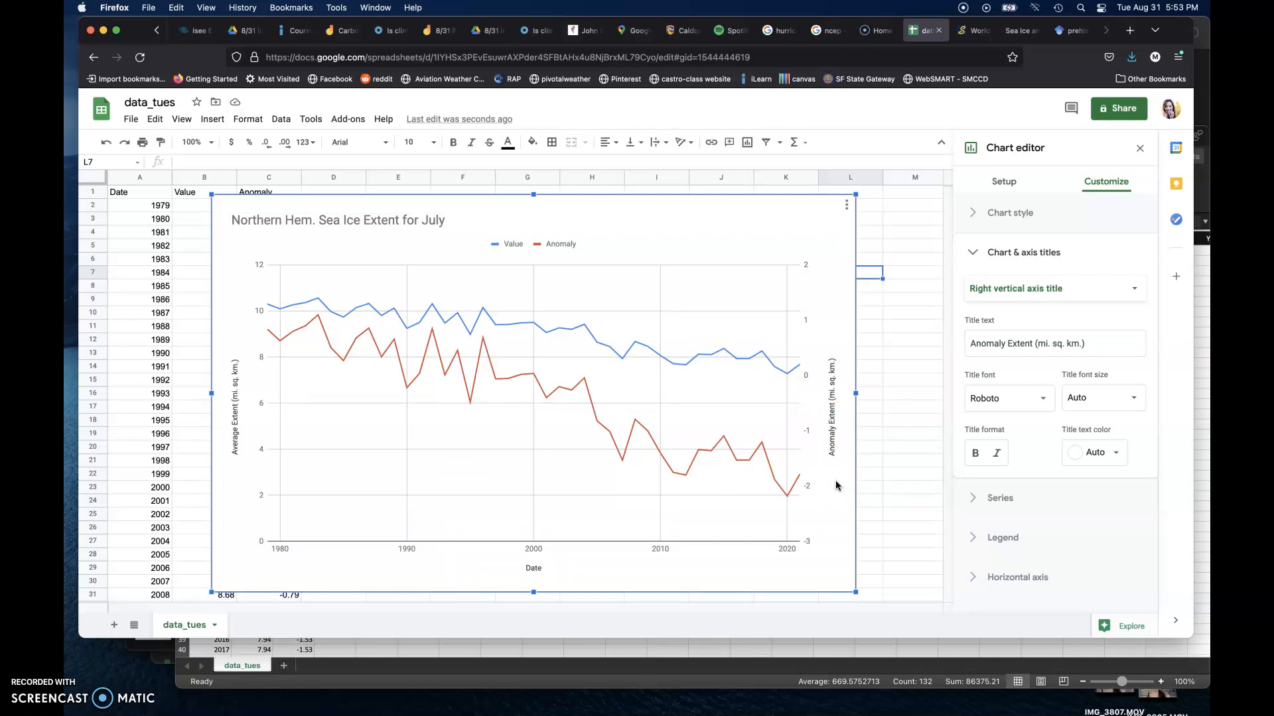
{"action": "left_click", "coordinate": [842, 486]}
Step: Switch to the data_tues workbook in Excel and move its window up so that it is fully on screen
{"action": "left_click", "coordinate": [776, 657]}
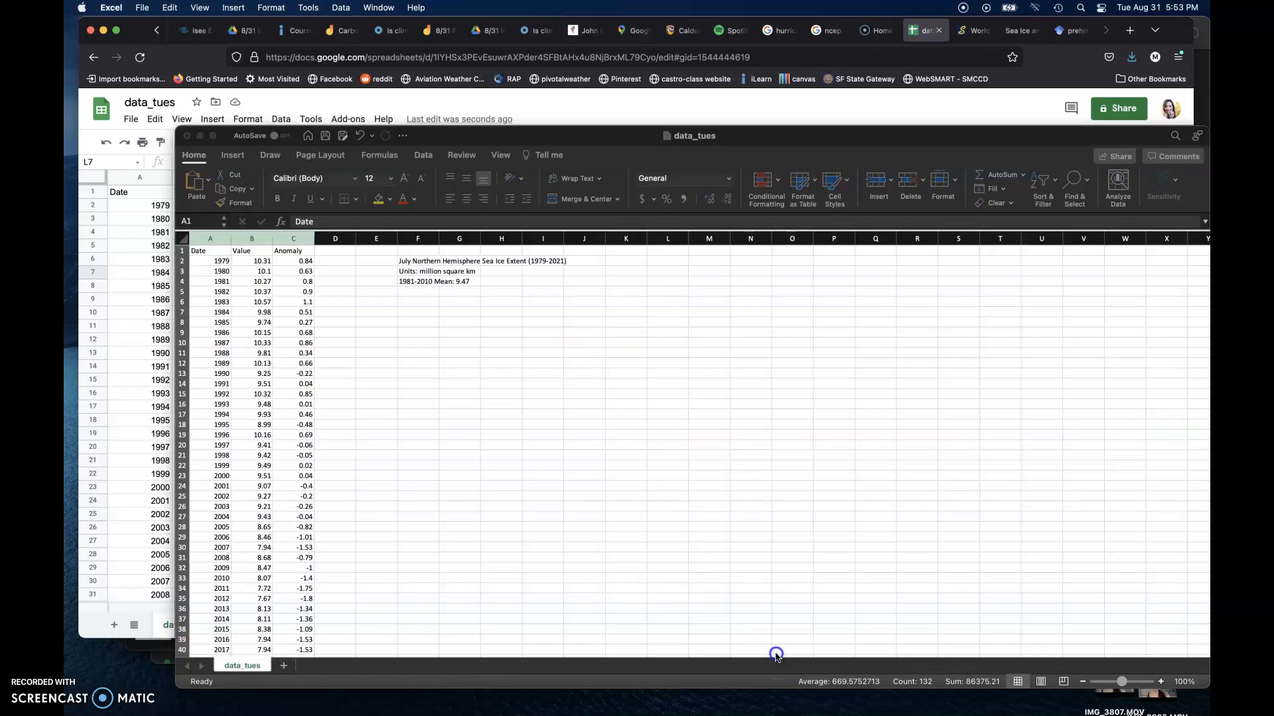
{"action": "left_click", "coordinate": [554, 321]}
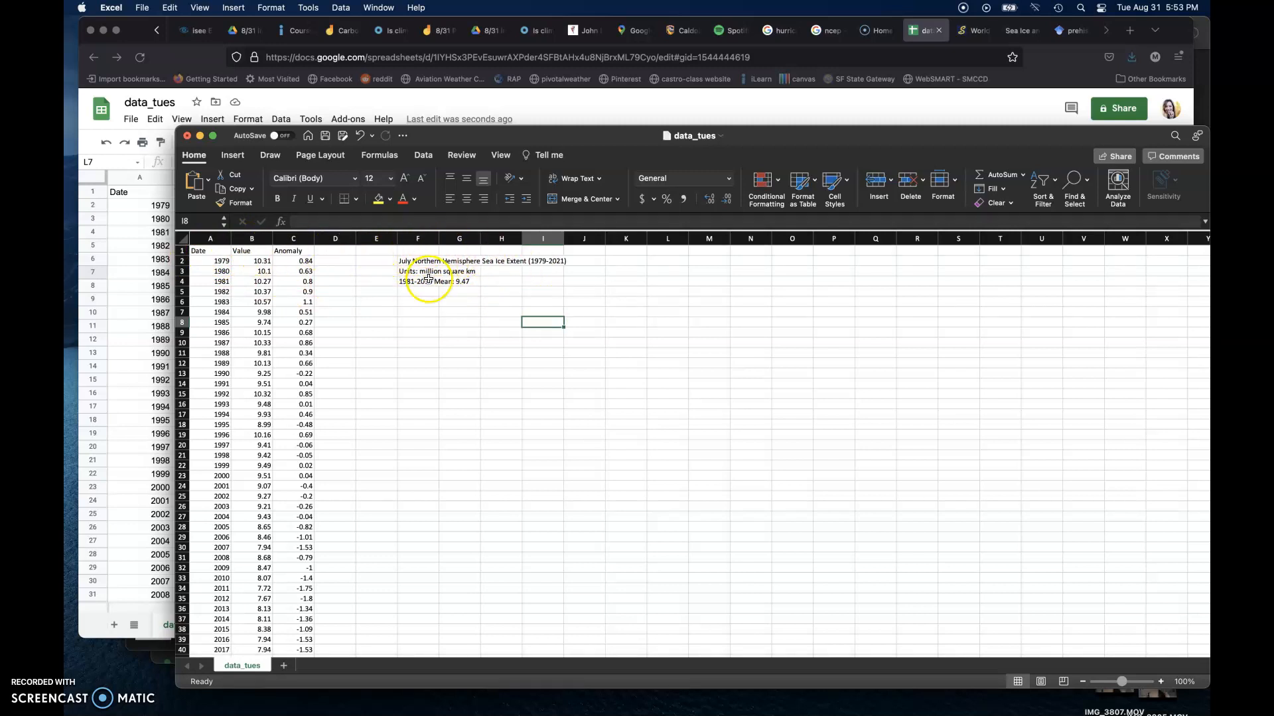
{"action": "left_click_drag", "start_coordinate": [520, 135], "coordinate": [471, 64]}
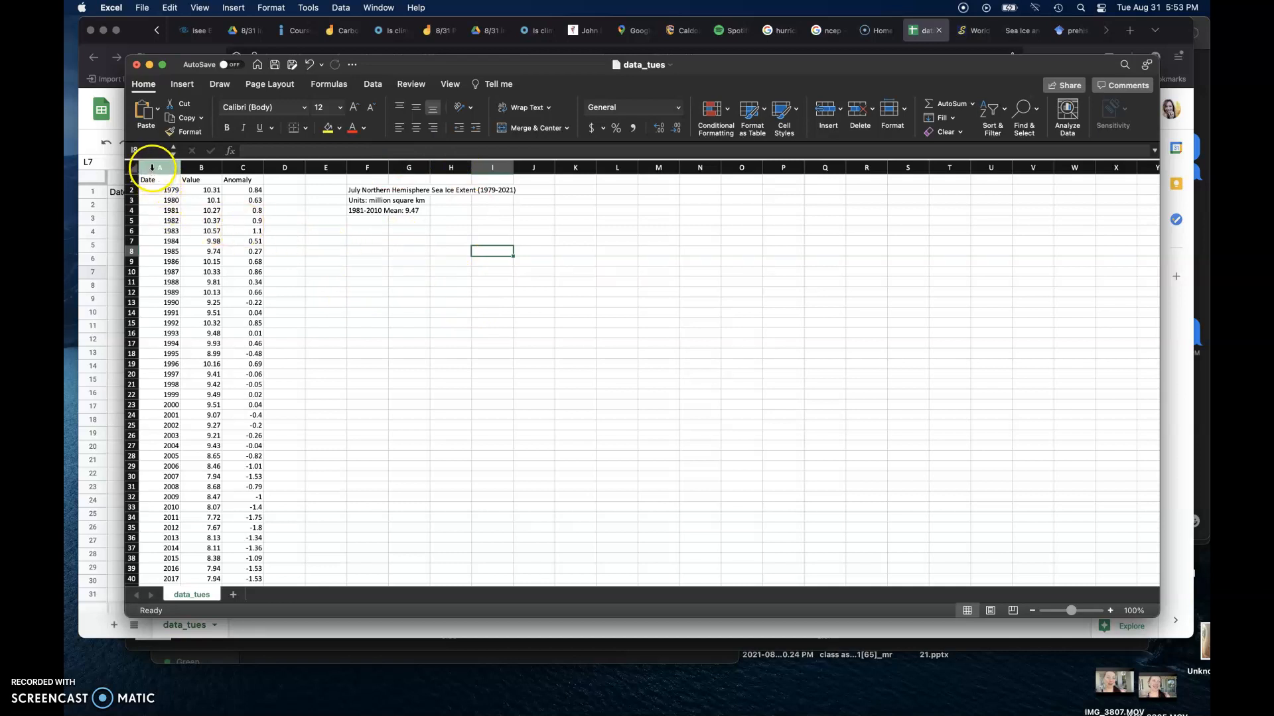
Step: Insert the recommended Line chart for the Date, Value and Anomaly data in columns A to C
{"action": "left_click_drag", "start_coordinate": [152, 167], "coordinate": [236, 167]}
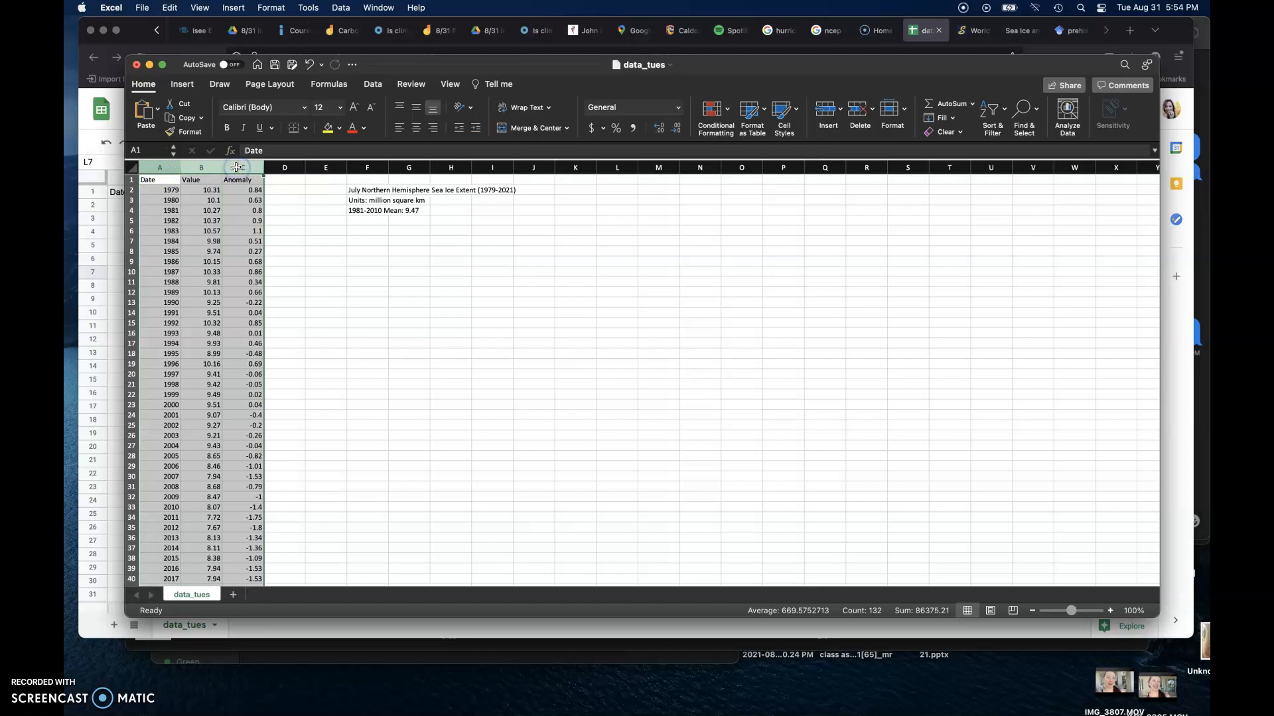
{"action": "left_click", "coordinate": [186, 84]}
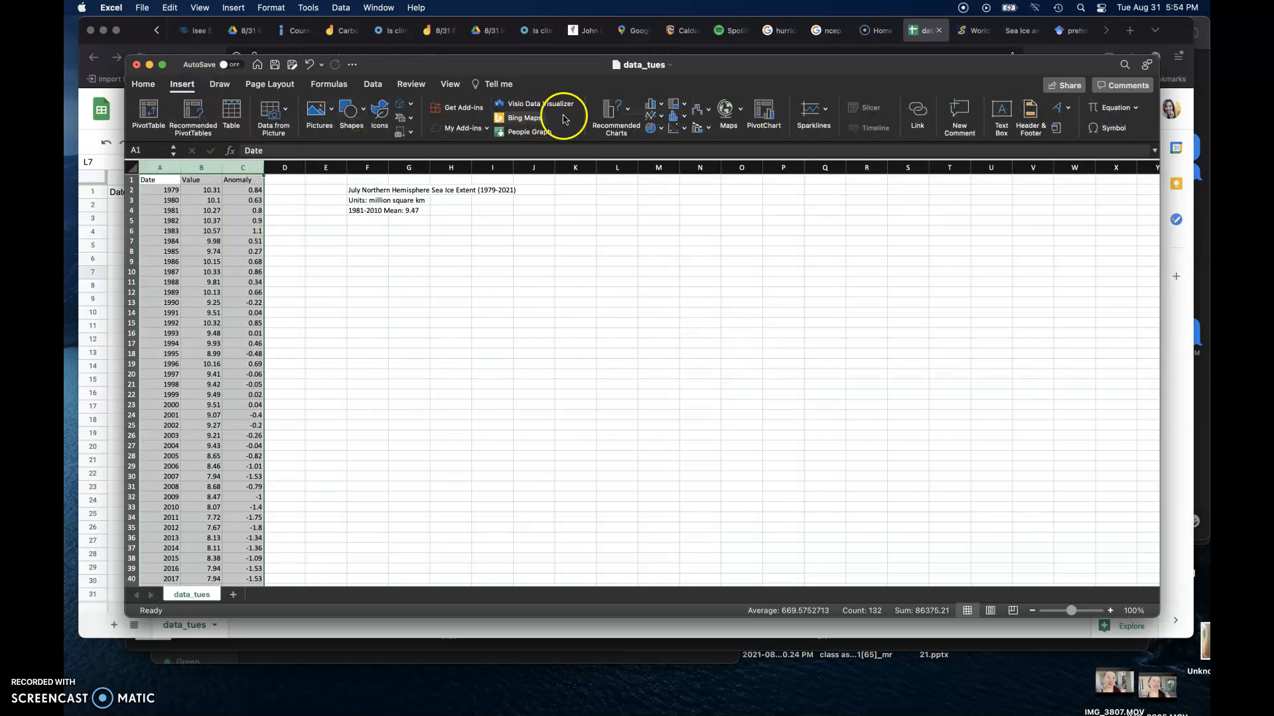
{"action": "left_click", "coordinate": [622, 115]}
{"action": "left_click", "coordinate": [655, 178]}
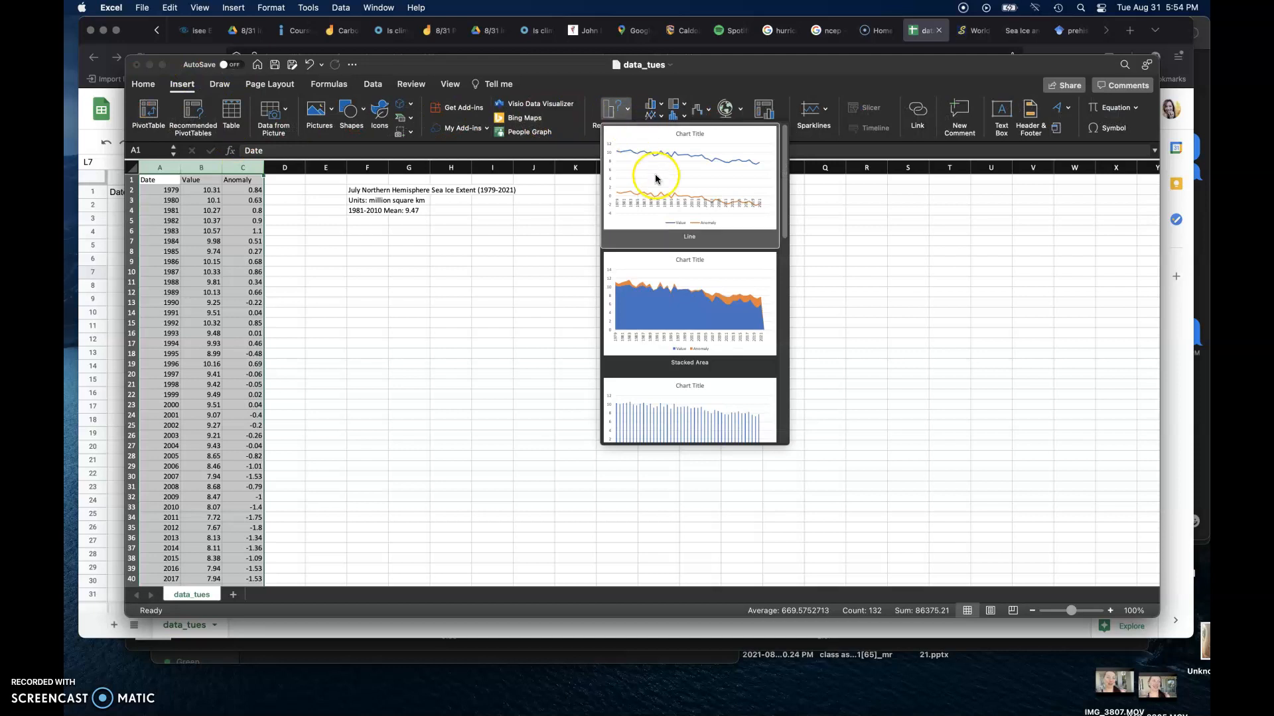
{"action": "left_click", "coordinate": [655, 174]}
Step: Place the line chart beside the data near row 2, enlarging it to around row 38 and enlarging the workbook window to show all data rows
{"action": "left_click_drag", "start_coordinate": [531, 310], "coordinate": [302, 192]}
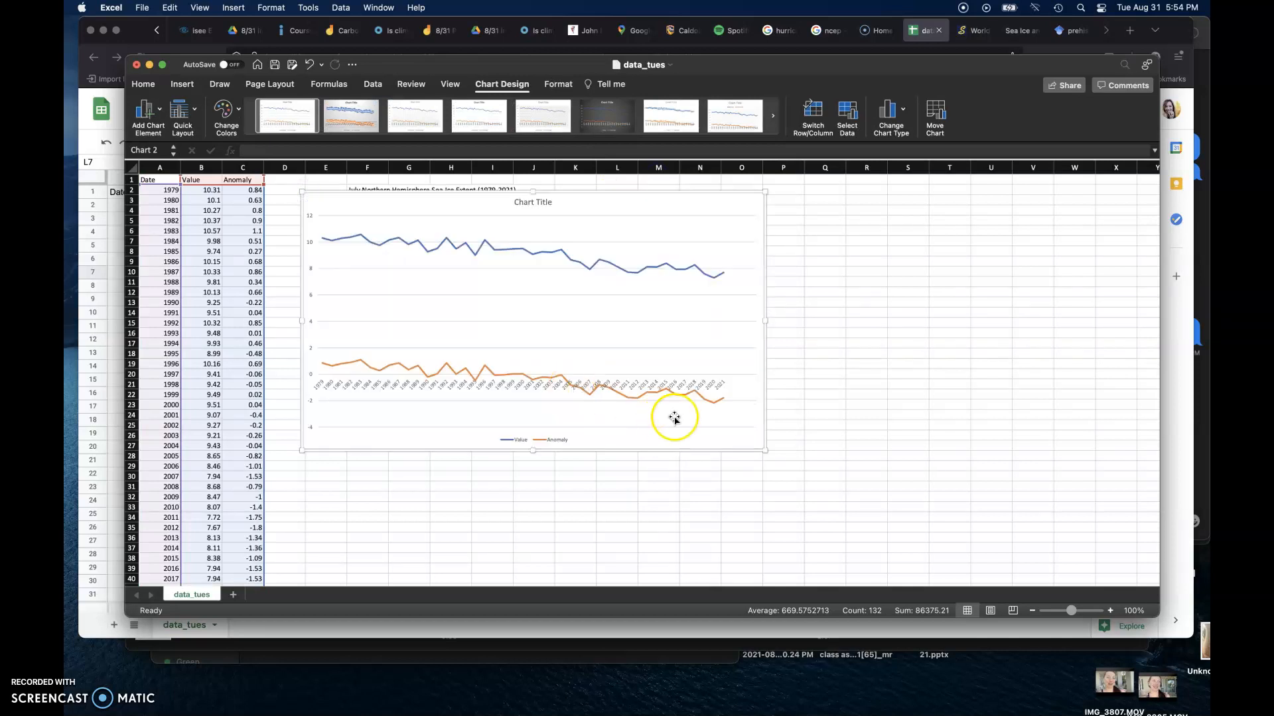
{"action": "left_click_drag", "start_coordinate": [764, 449], "coordinate": [861, 565]}
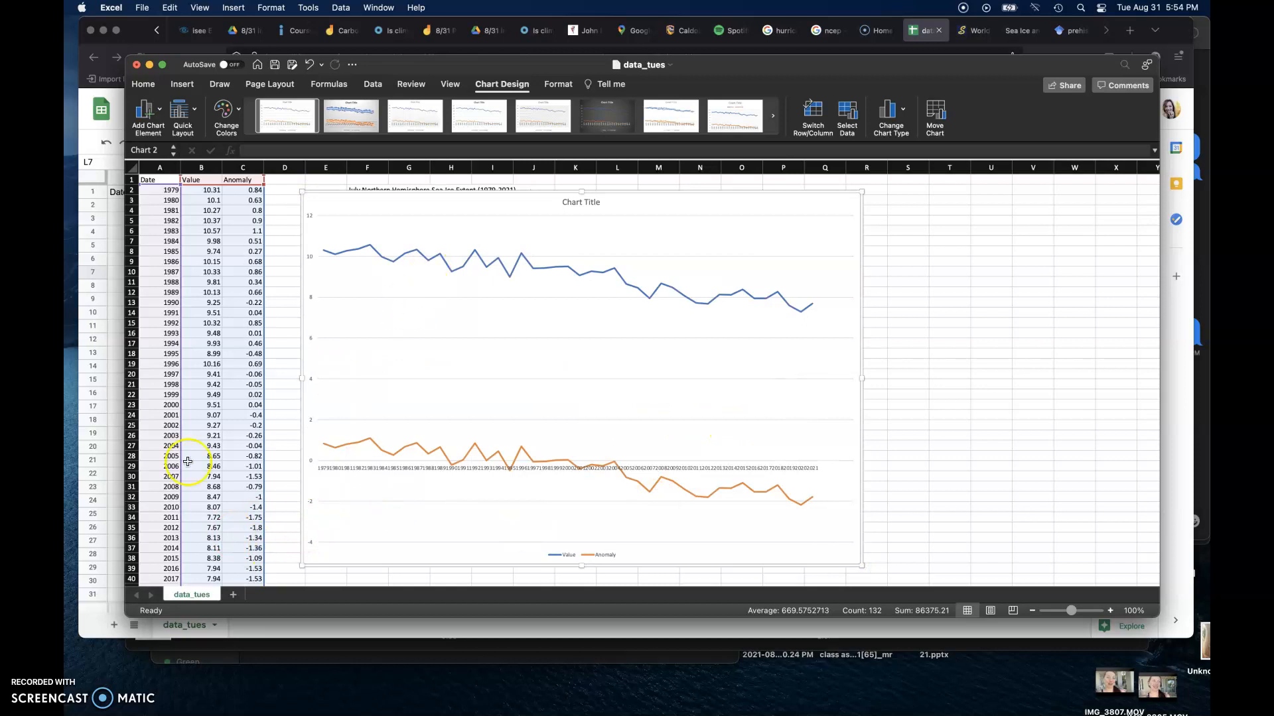
{"action": "left_click_drag", "start_coordinate": [128, 616], "coordinate": [87, 660]}
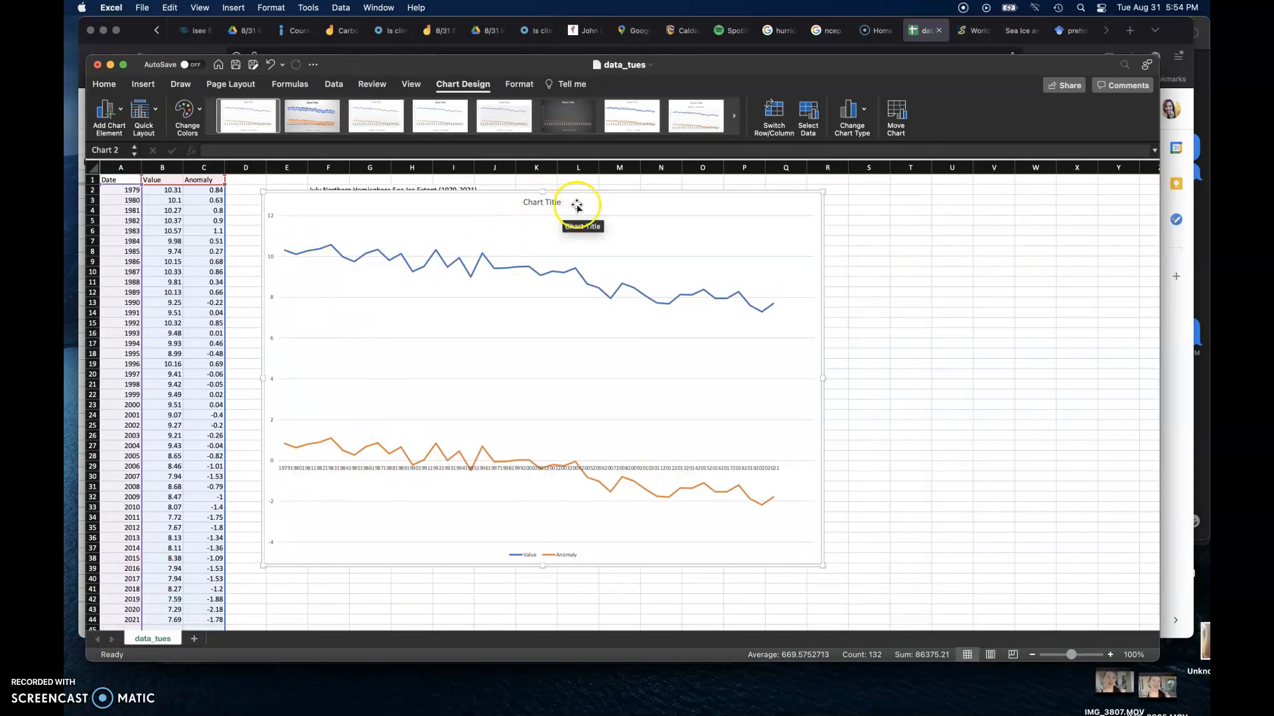
Step: Plot the Anomaly series on the secondary axis
{"action": "left_click", "coordinate": [460, 392]}
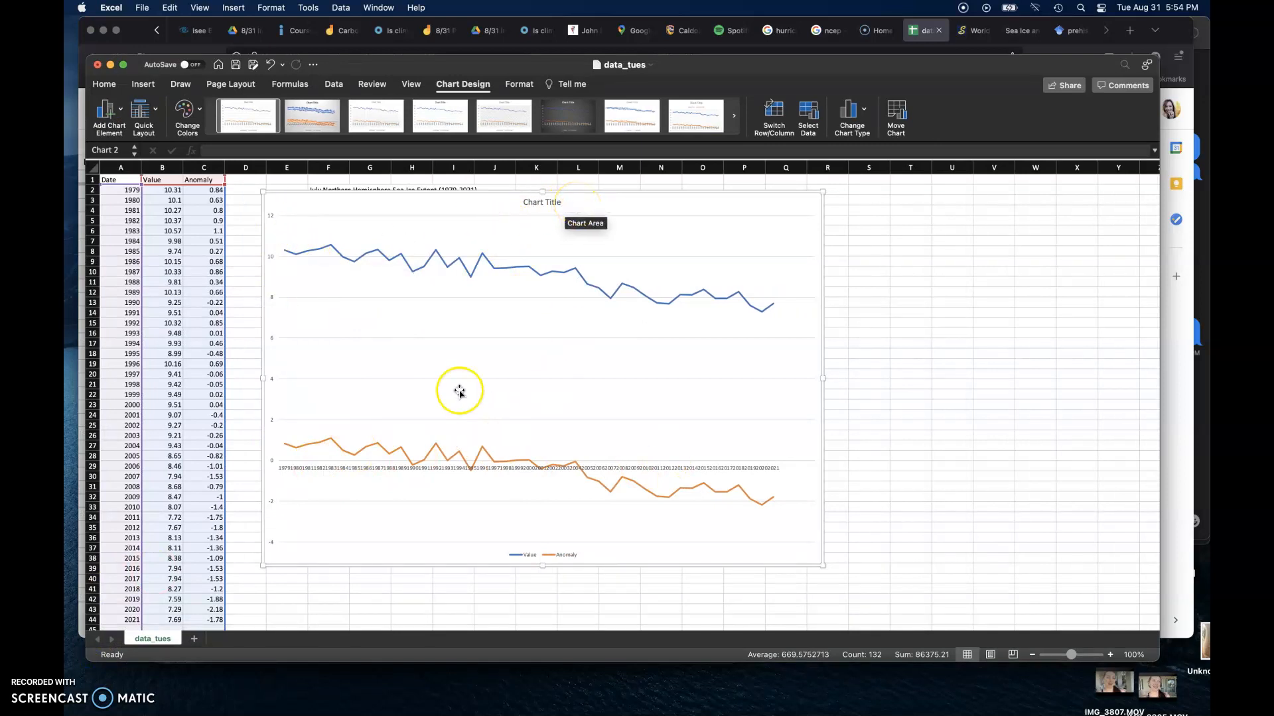
{"action": "left_click", "coordinate": [441, 456]}
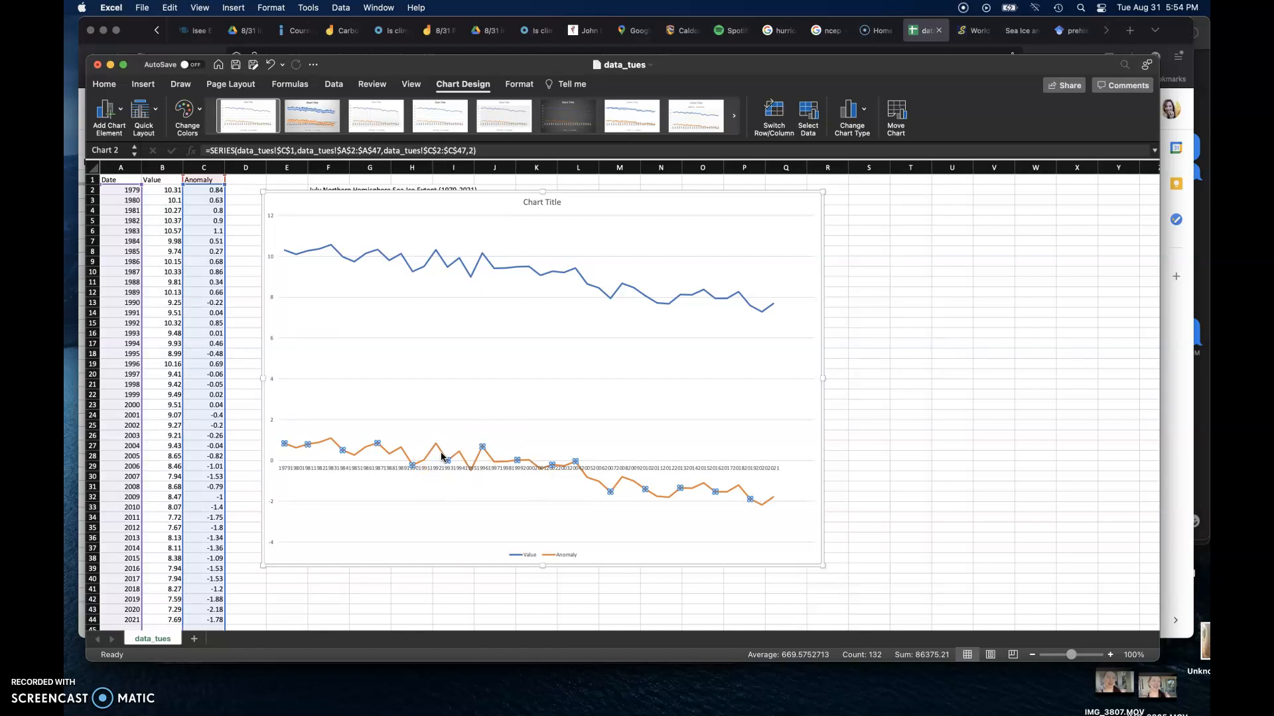
{"action": "double_click", "coordinate": [443, 457]}
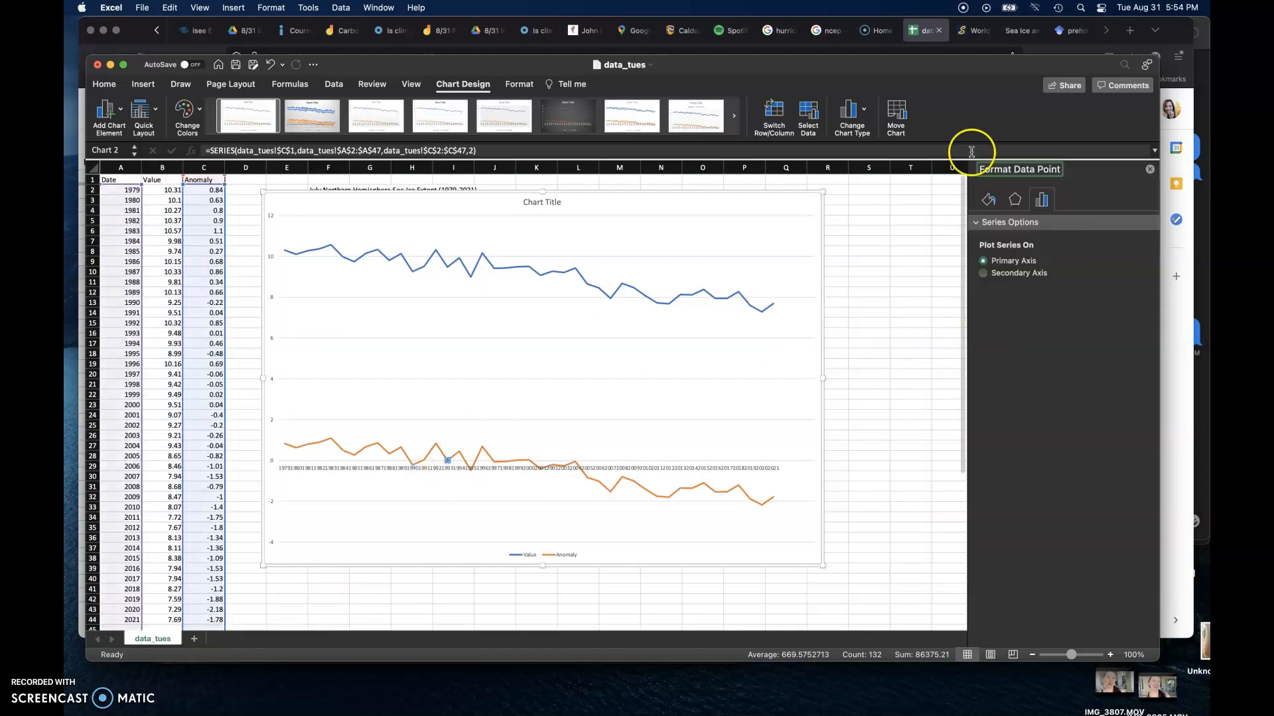
{"action": "left_click", "coordinate": [1020, 278]}
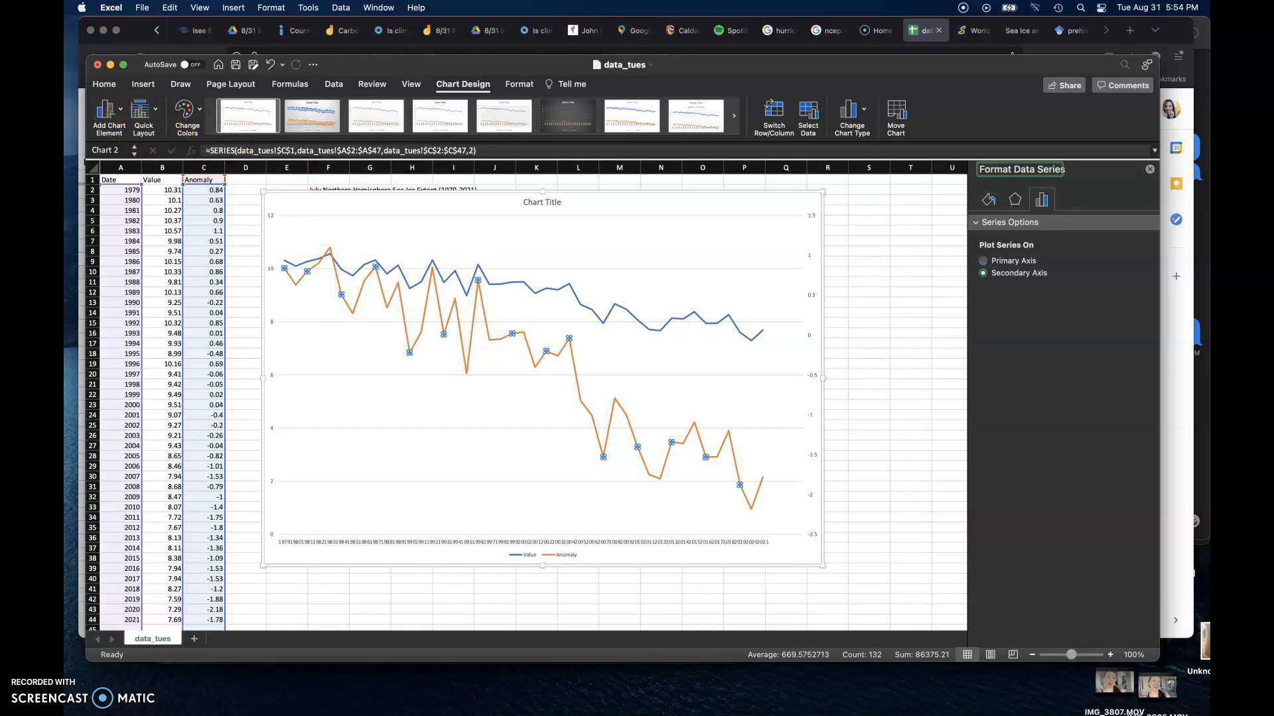
Step: Add a primary horizontal axis title to the chart and select it
{"action": "left_click", "coordinate": [119, 110]}
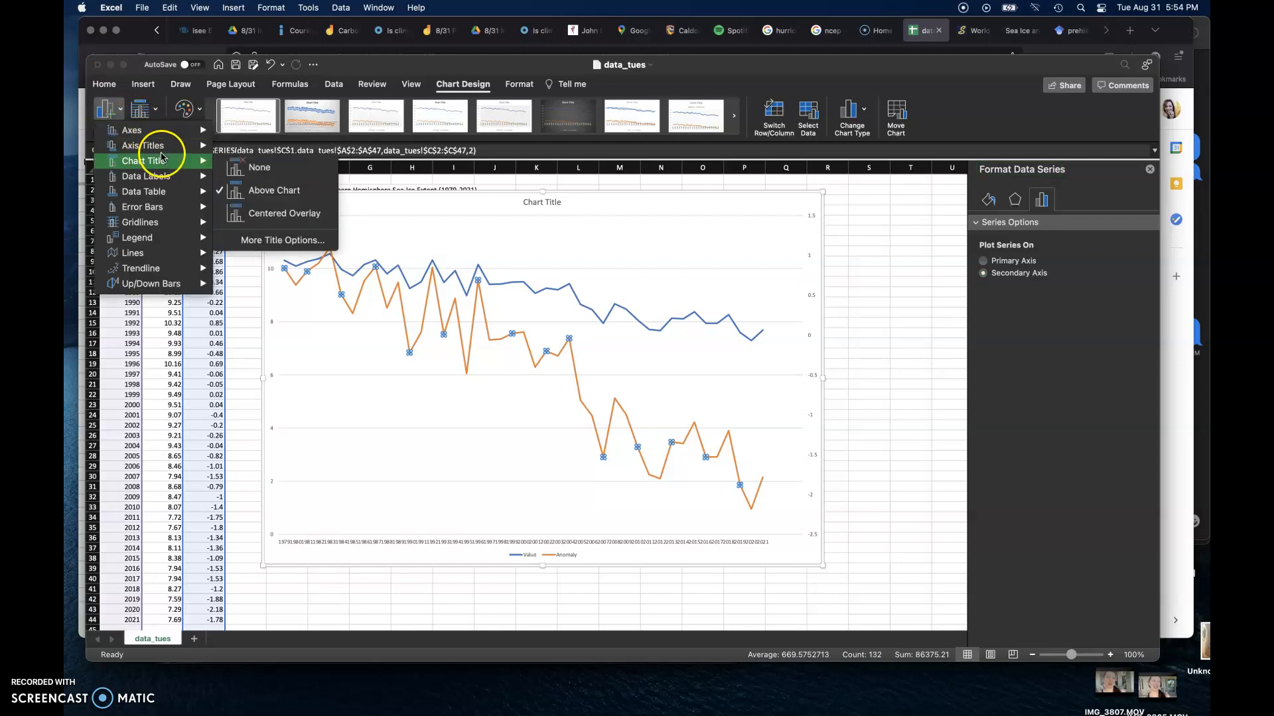
{"action": "left_click", "coordinate": [173, 150]}
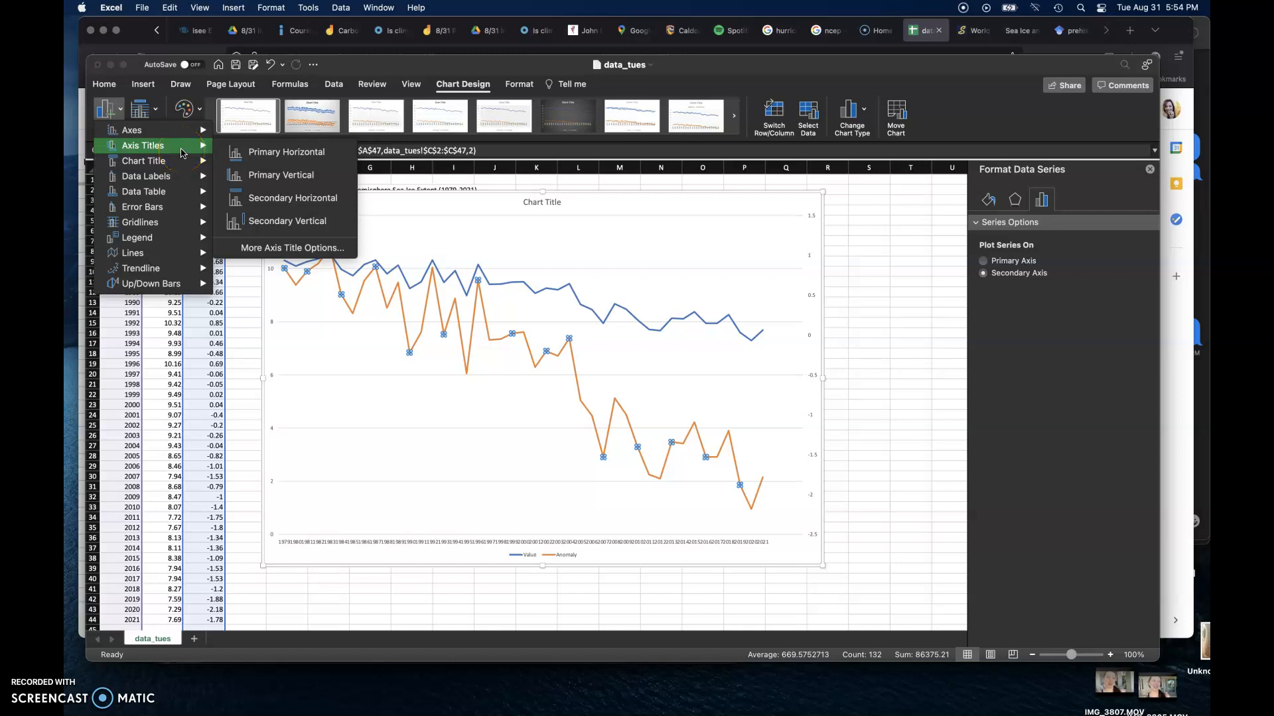
{"action": "left_click", "coordinate": [282, 154]}
{"action": "left_click", "coordinate": [543, 535]}
Step: Add a primary vertical axis title and a secondary vertical axis title to the chart
{"action": "left_click", "coordinate": [116, 108]}
{"action": "left_click", "coordinate": [156, 146]}
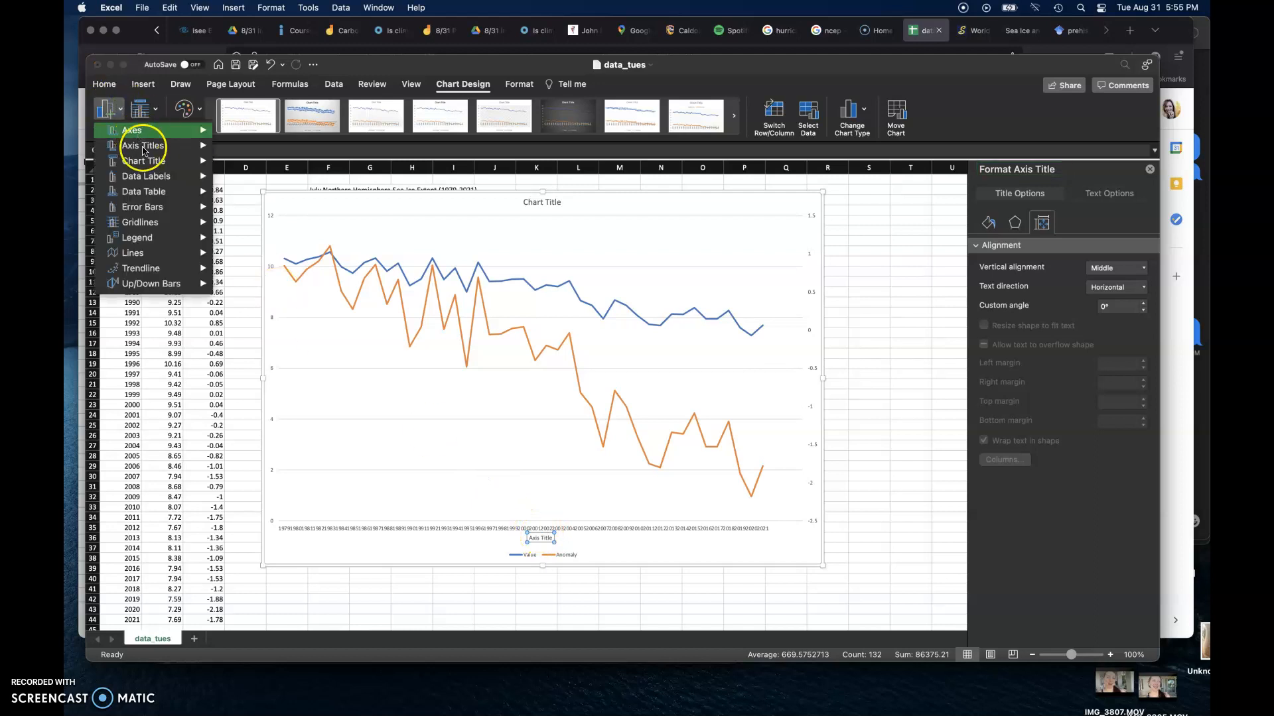
{"action": "left_click", "coordinate": [275, 177]}
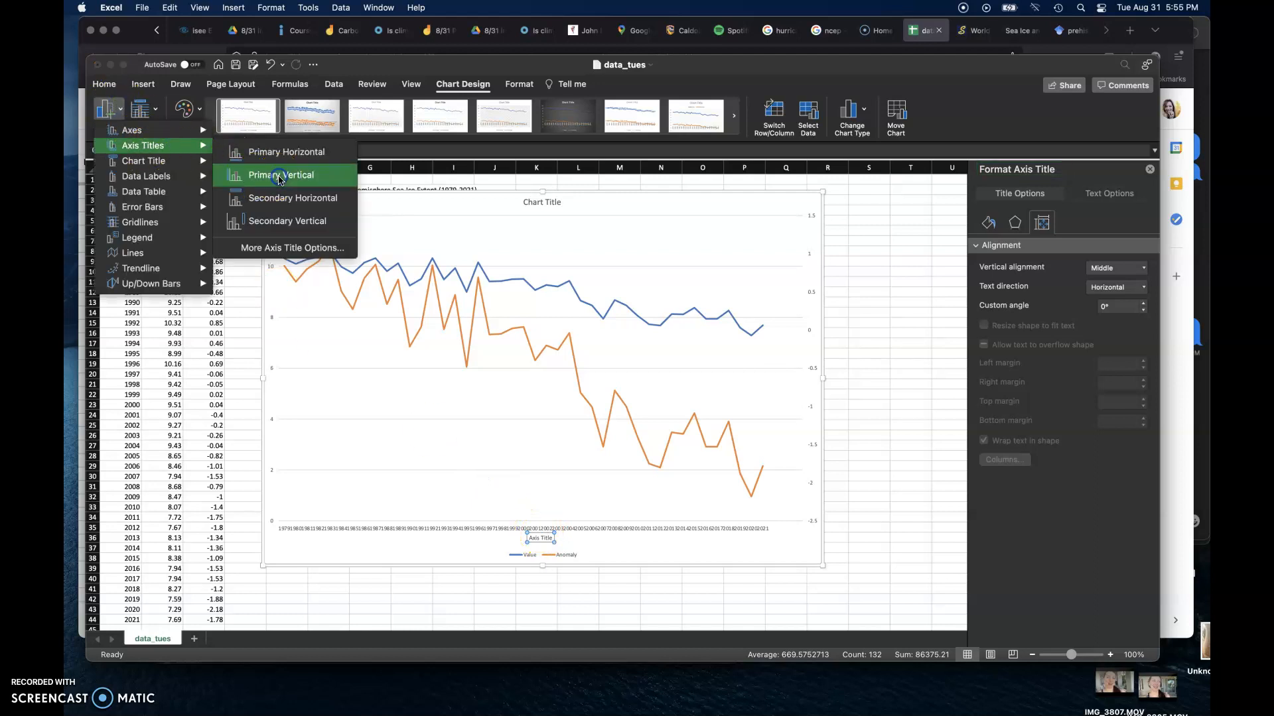
{"action": "left_click", "coordinate": [106, 117]}
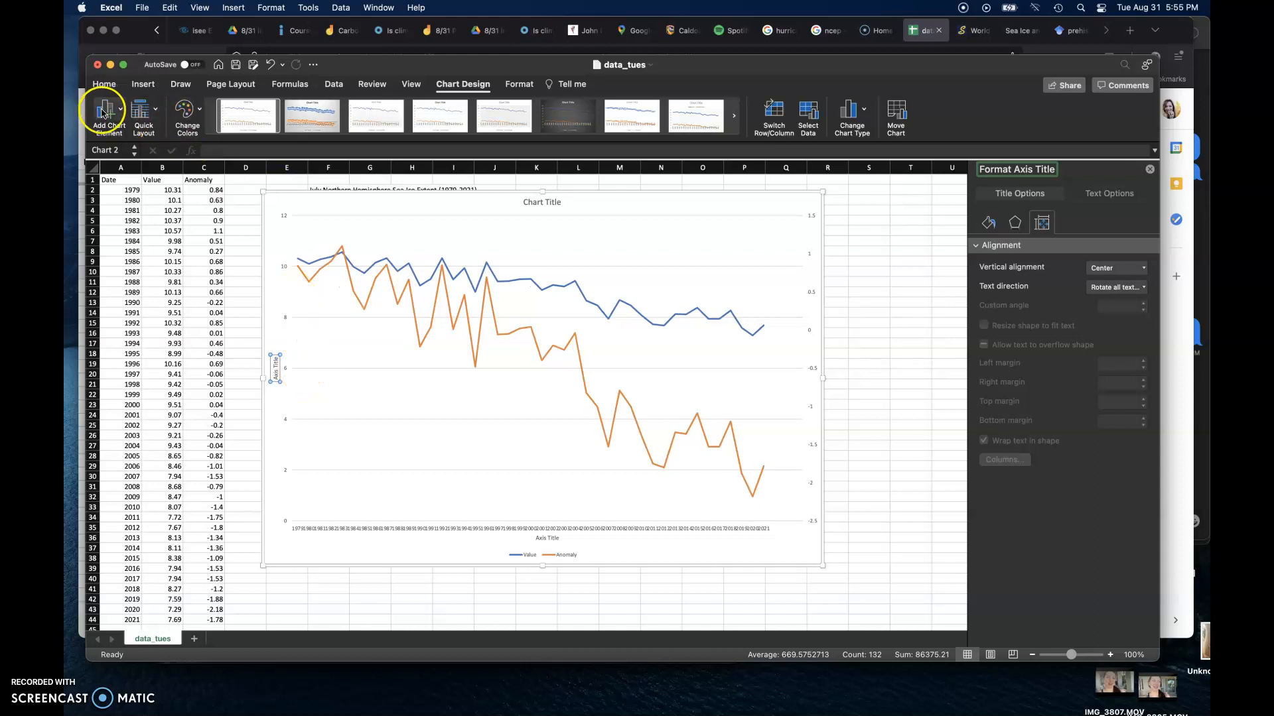
{"action": "left_click", "coordinate": [143, 147]}
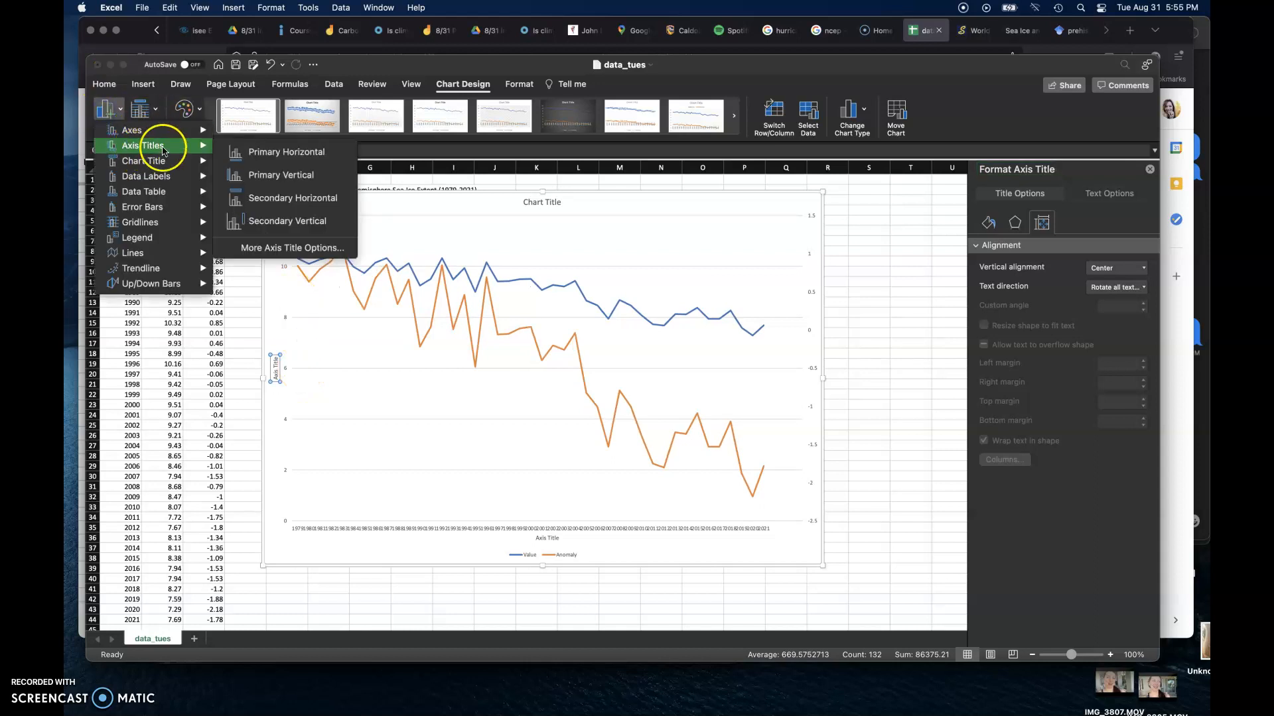
{"action": "left_click", "coordinate": [297, 220]}
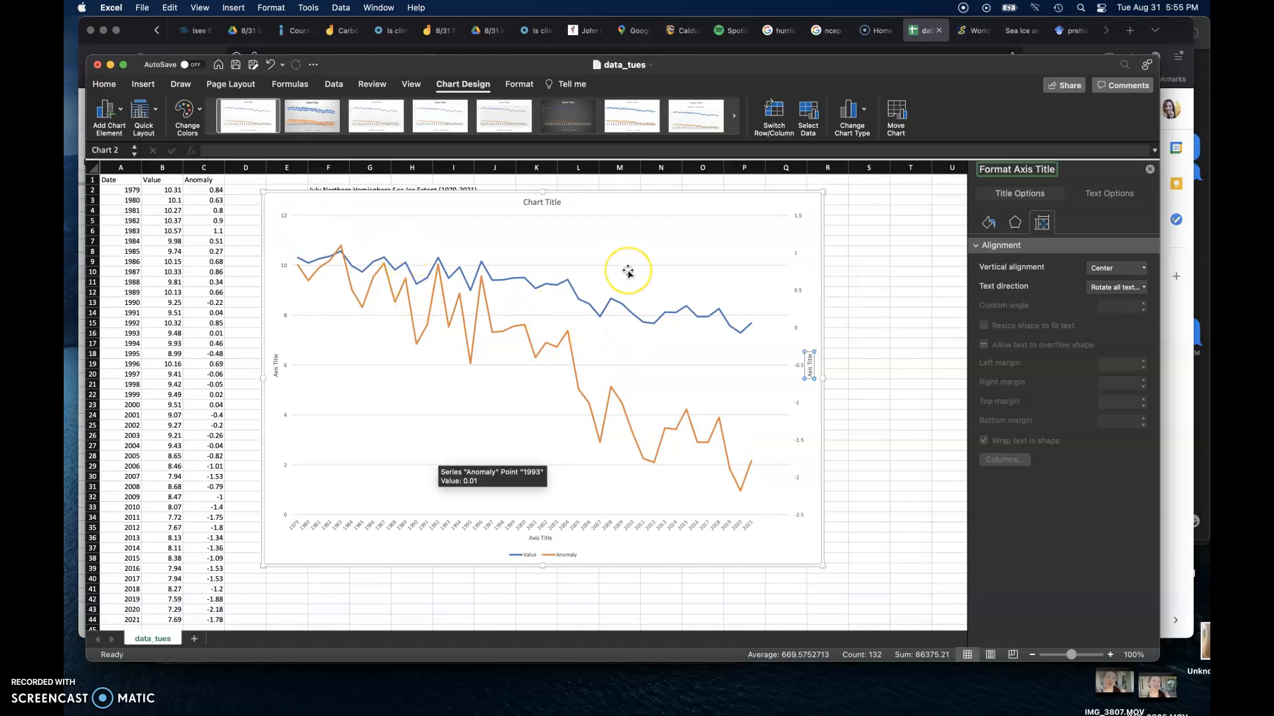
{"action": "left_click", "coordinate": [552, 203]}
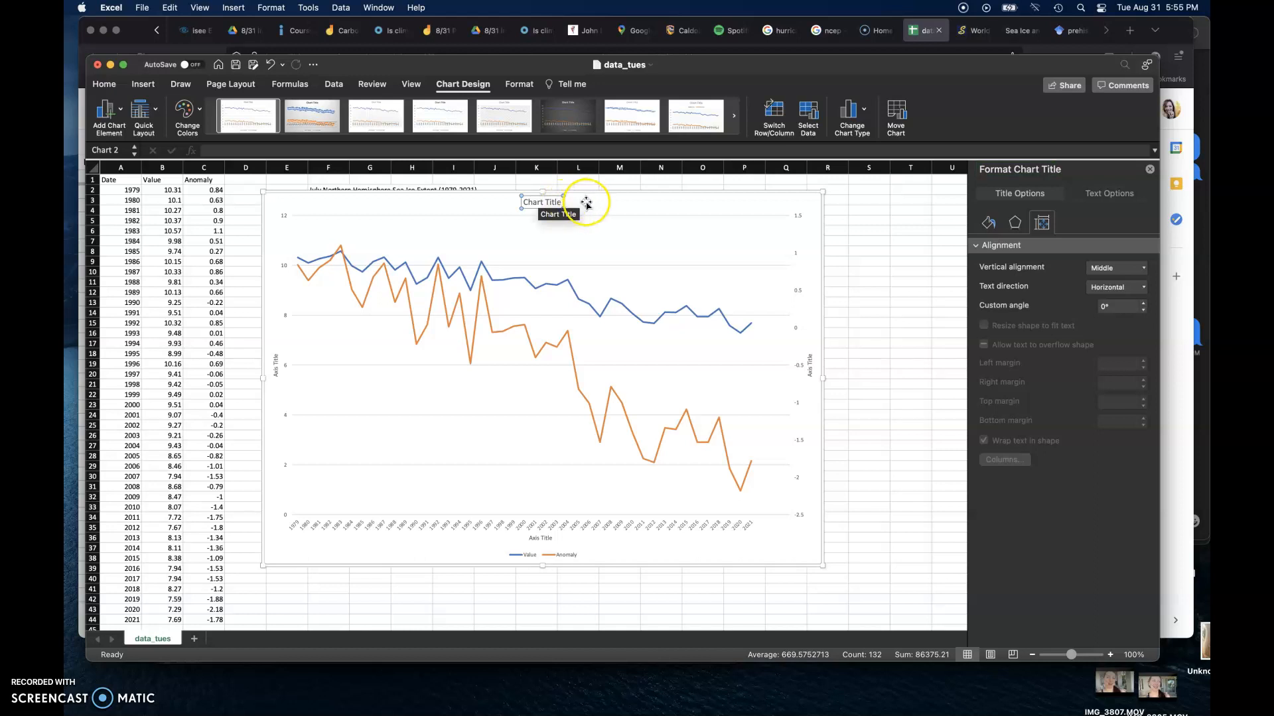
{"action": "left_click", "coordinate": [587, 203]}
{"action": "key", "text": "Delete"}
{"action": "double_click", "coordinate": [549, 203]}
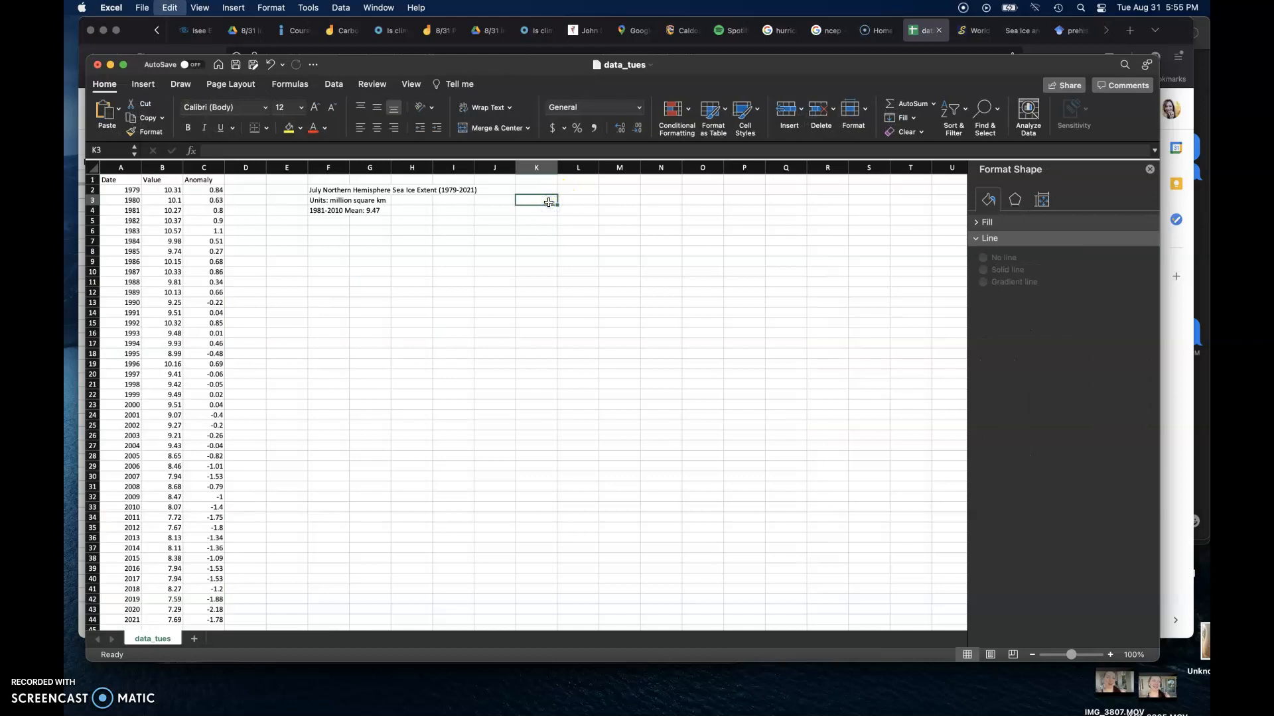
{"action": "key", "text": "super+z"}
Step: Replace the placeholder chart title with "N. Hem. Sea Ice Extent for July 1970-2021"
{"action": "left_click", "coordinate": [549, 202]}
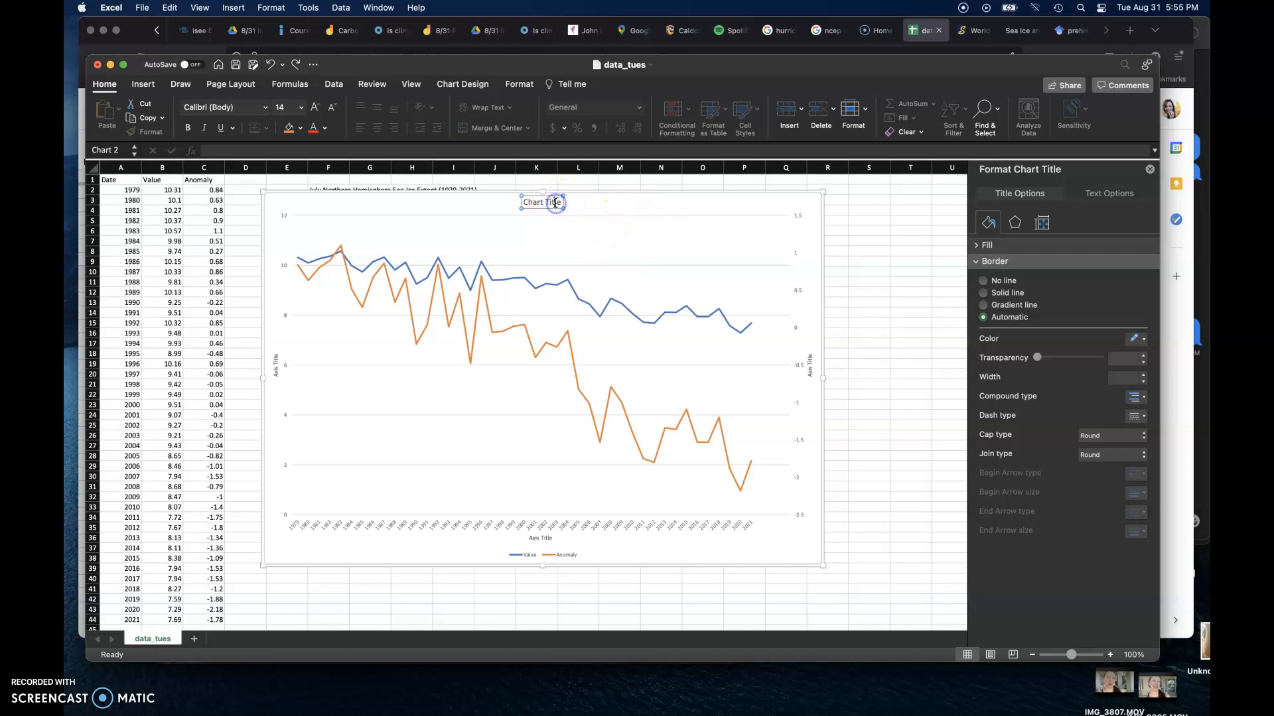
{"action": "left_click_drag", "start_coordinate": [561, 202], "coordinate": [526, 202]}
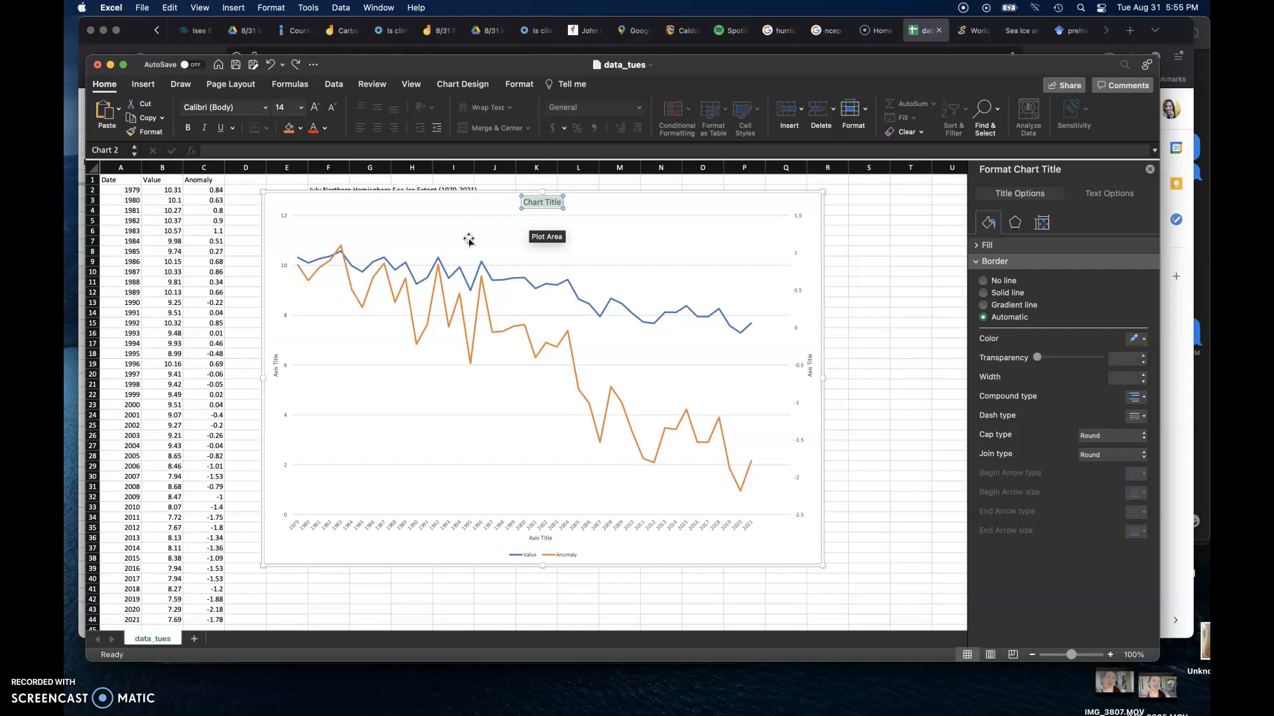
{"action": "type", "text": "N. Hem. Sea Ice Extent for July 1970-29"}
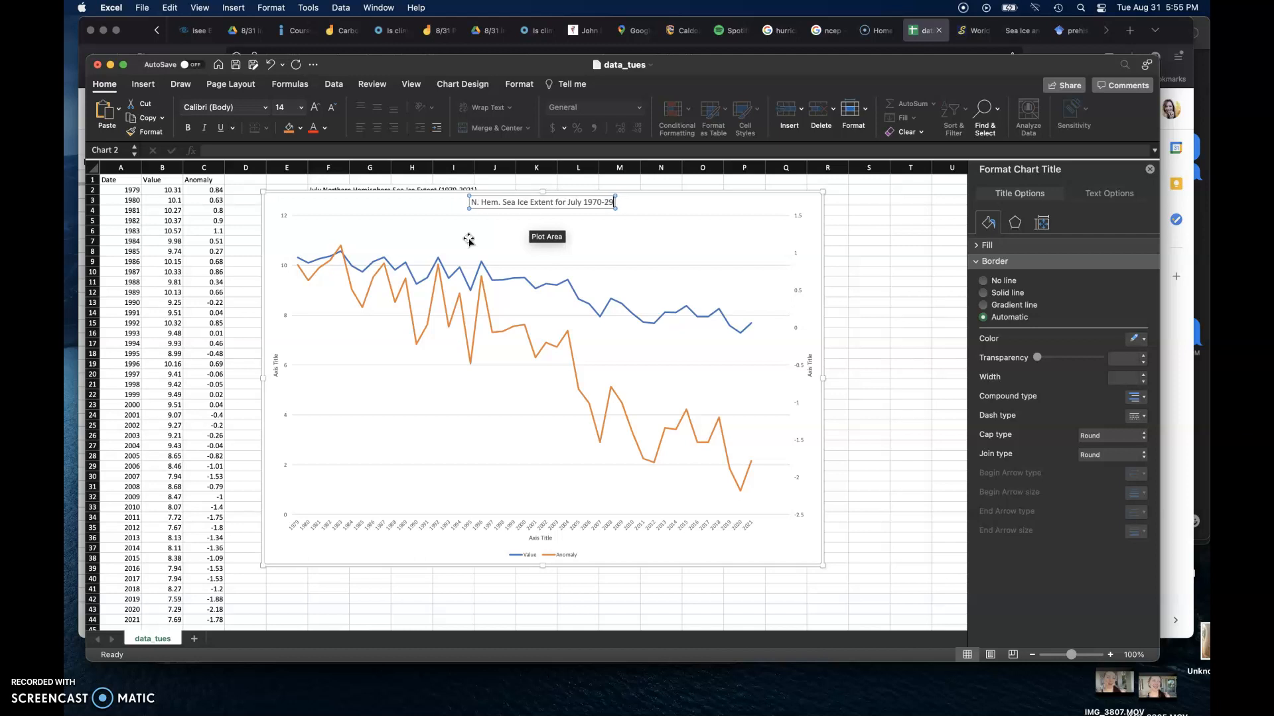
{"action": "key", "text": "BackSpace"}
{"action": "type", "text": "021"}
{"action": "left_click", "coordinate": [307, 341]}
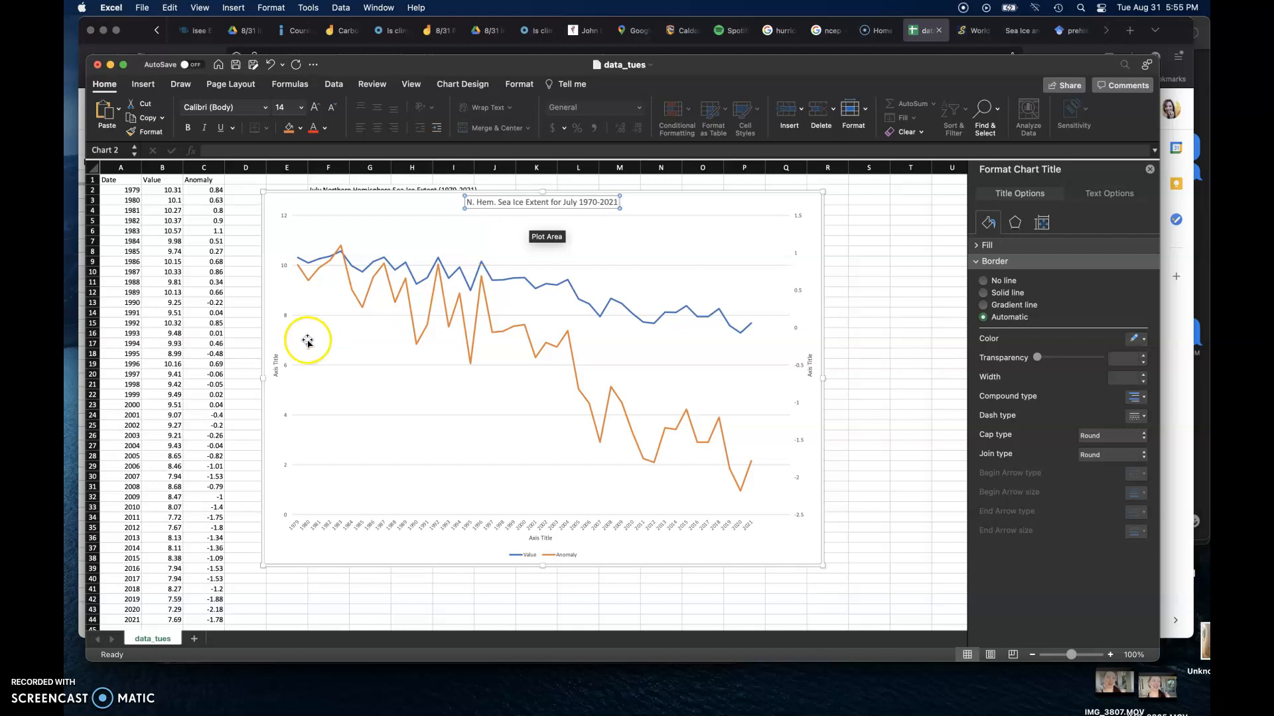
Step: Replace the primary vertical axis title with "Average (mi. sq. mi)" and set its font size to 24
{"action": "left_click", "coordinate": [275, 361]}
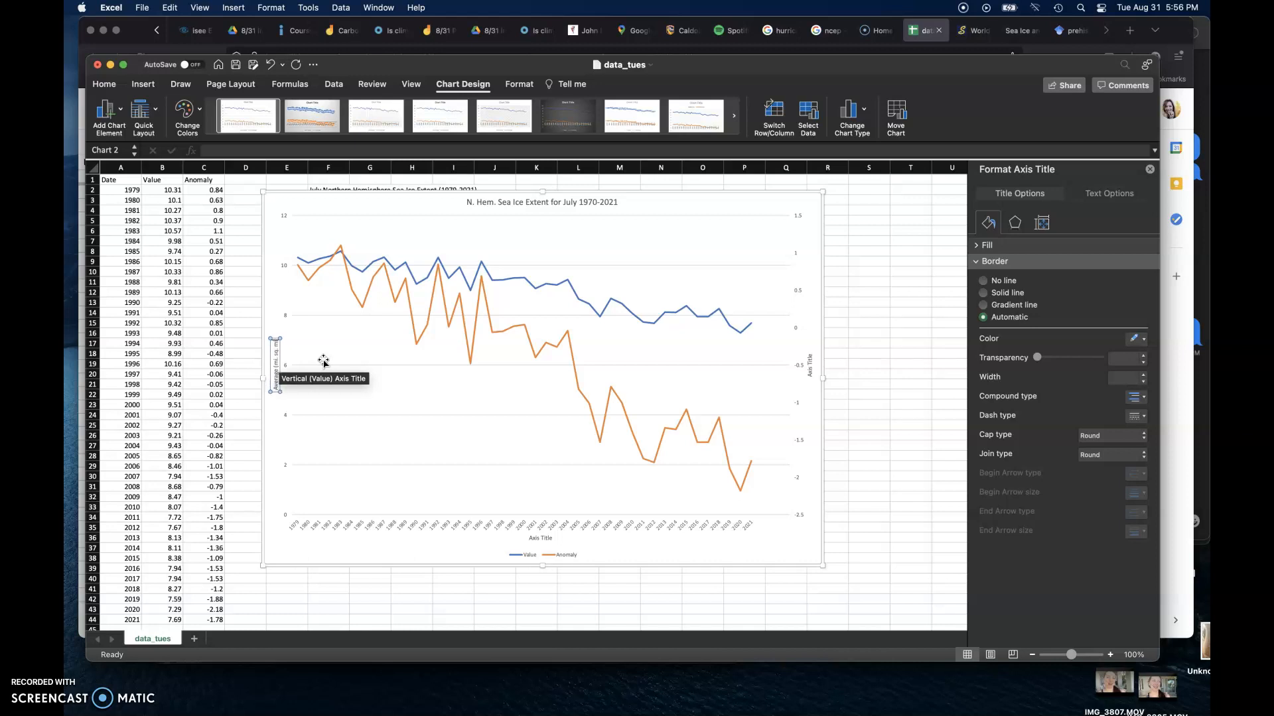
{"action": "left_click", "coordinate": [104, 85]}
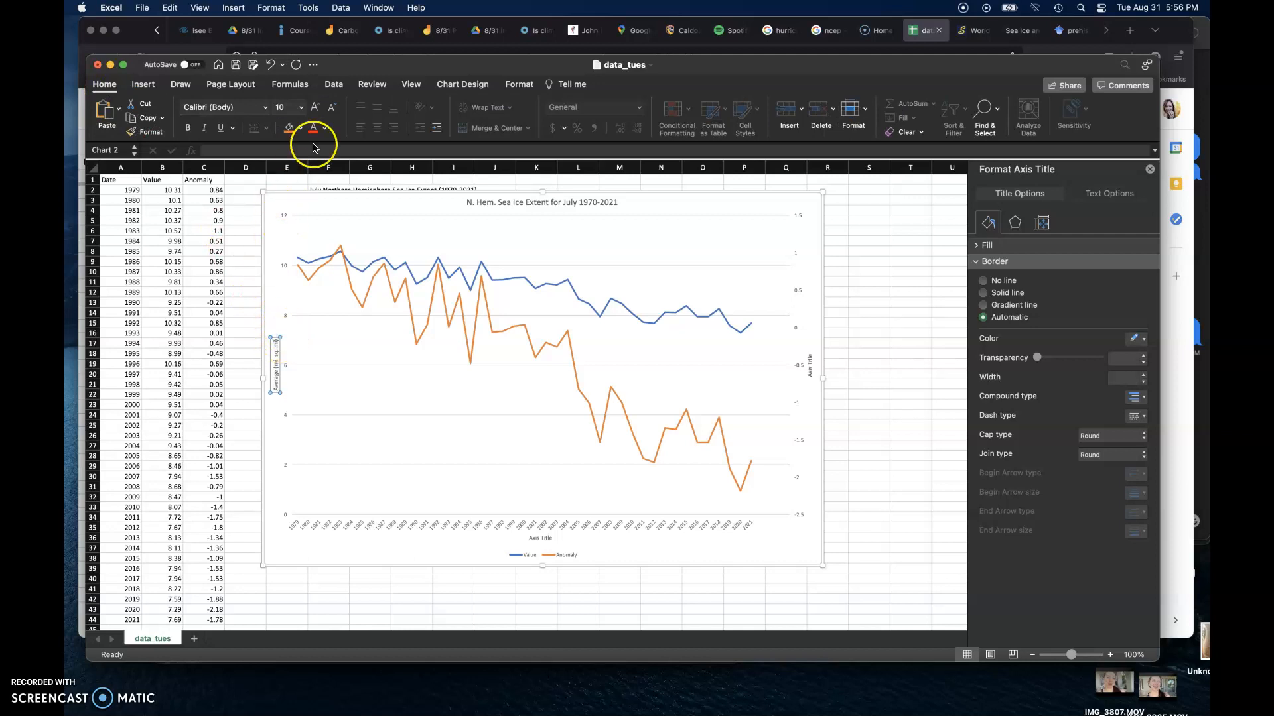
{"action": "left_click", "coordinate": [301, 310]}
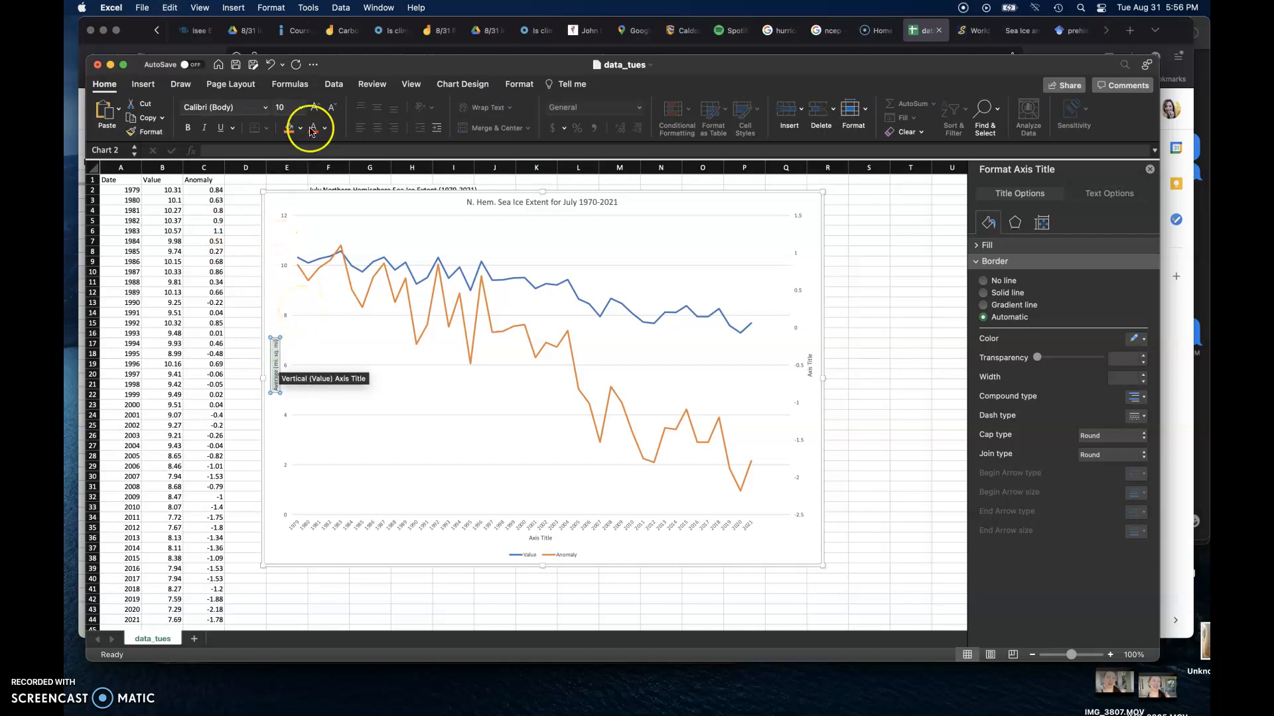
{"action": "left_click", "coordinate": [301, 107]}
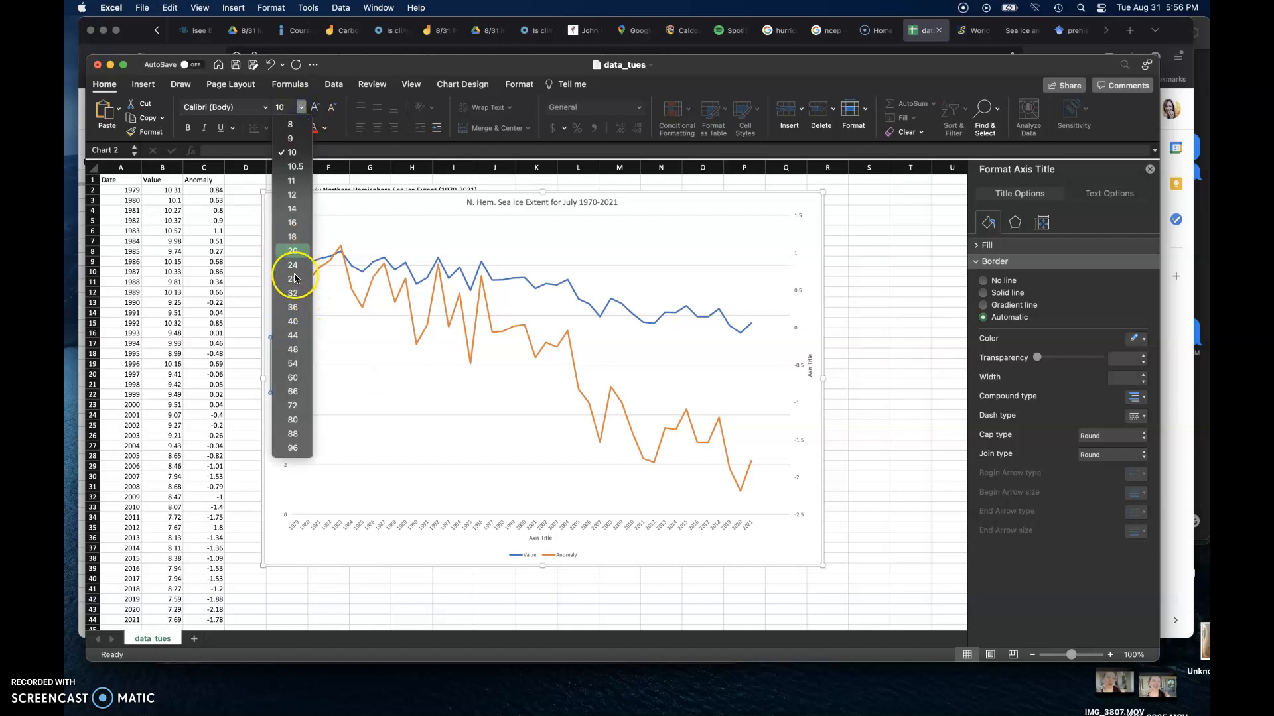
{"action": "left_click", "coordinate": [292, 323]}
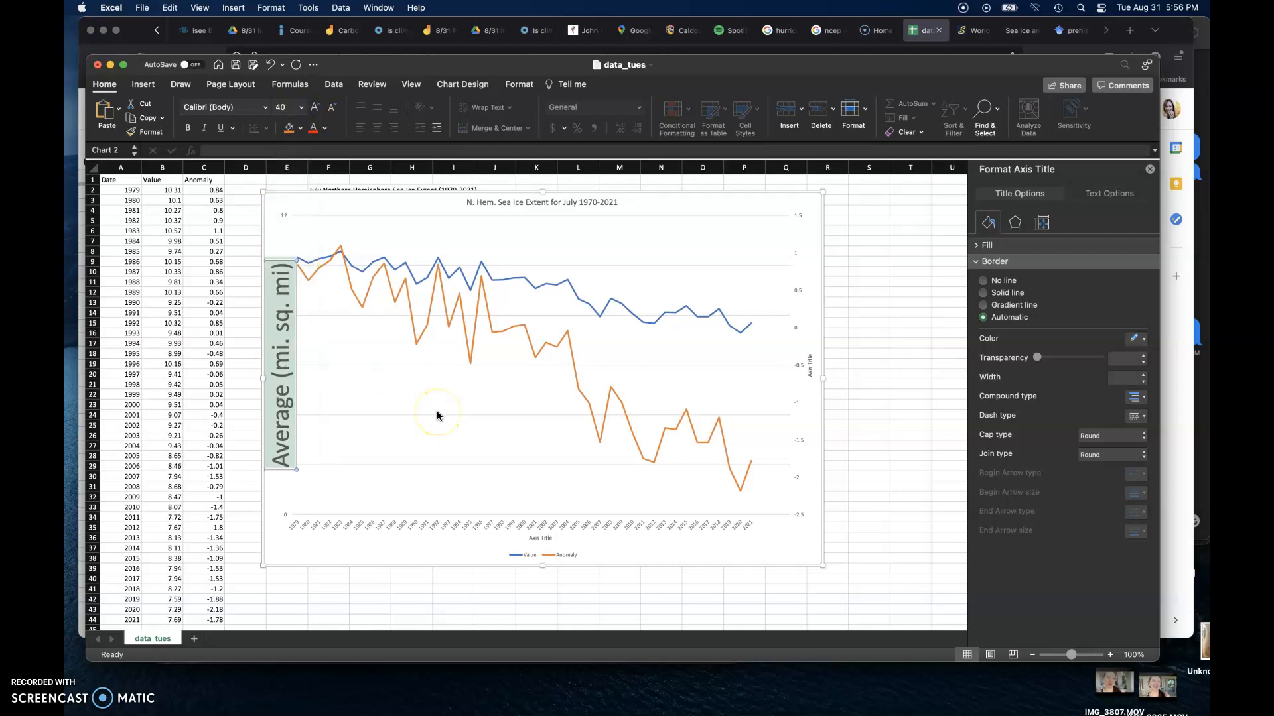
{"action": "left_click", "coordinate": [302, 107]}
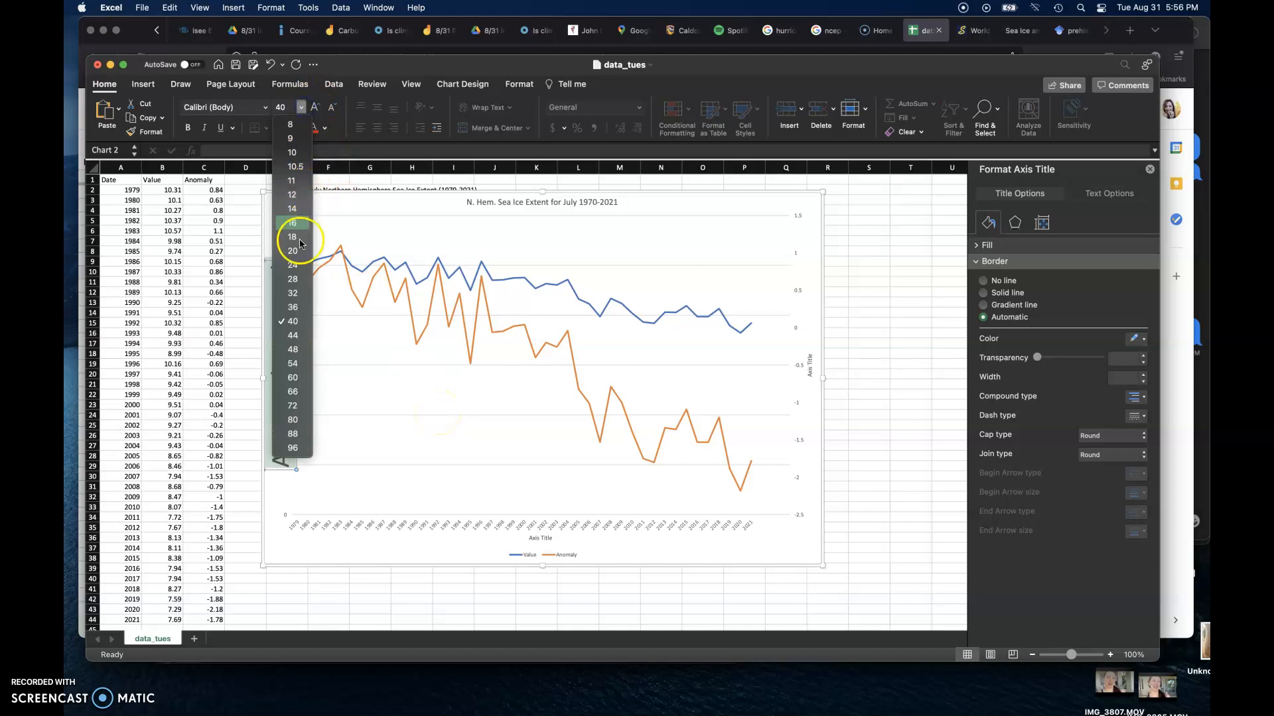
{"action": "left_click", "coordinate": [300, 266]}
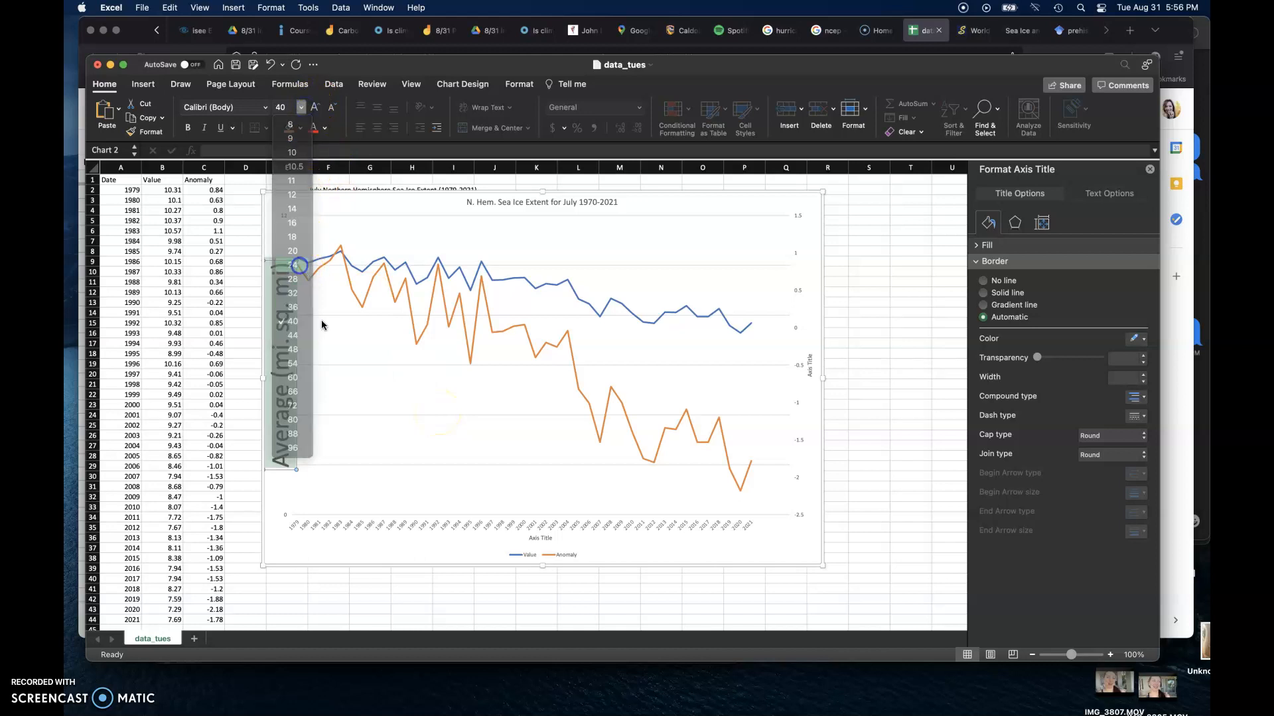
{"action": "left_click", "coordinate": [341, 412]}
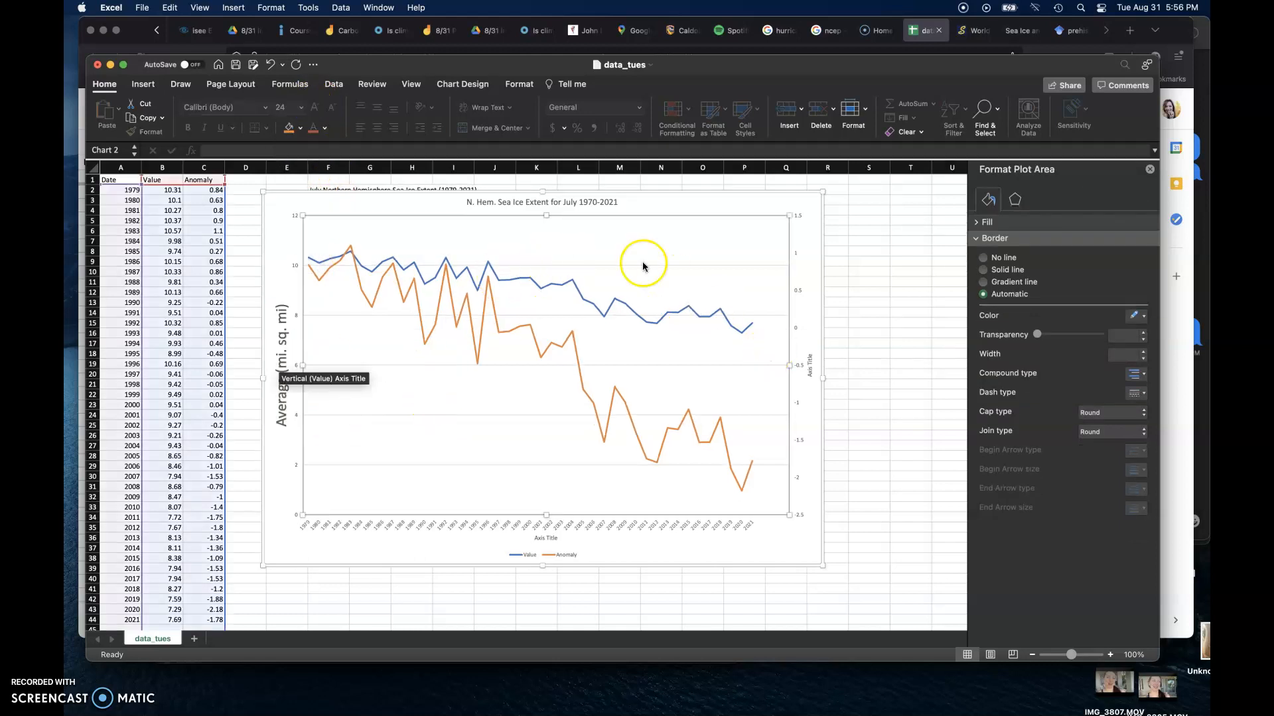
Step: Set the font size of the secondary vertical axis title to 18
{"action": "left_click", "coordinate": [808, 360]}
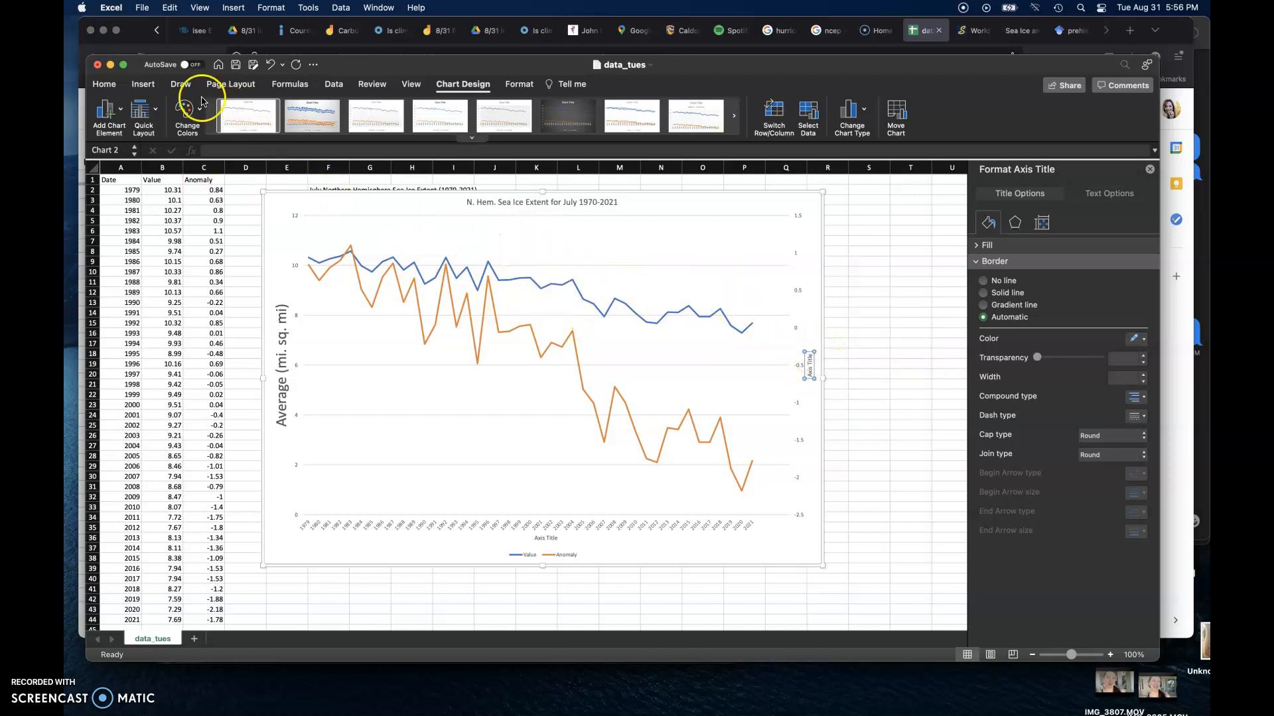
{"action": "left_click", "coordinate": [103, 84]}
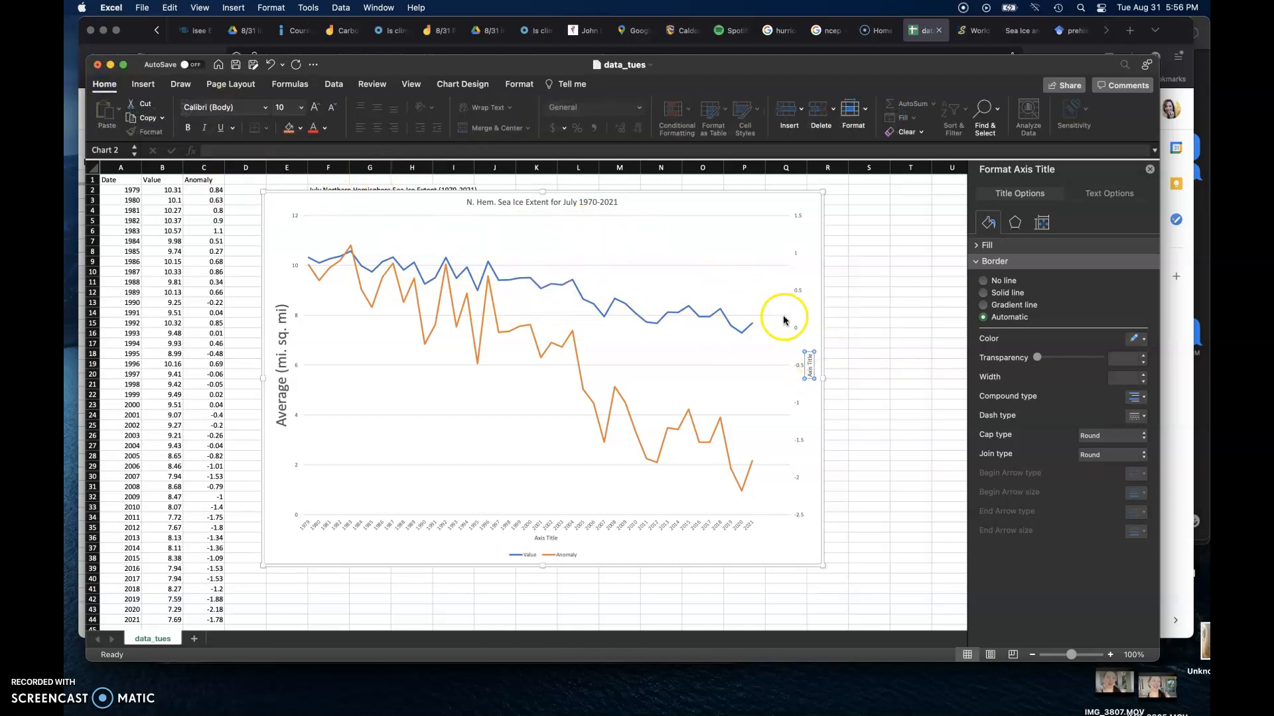
{"action": "left_click", "coordinate": [810, 368]}
{"action": "left_click", "coordinate": [806, 364]}
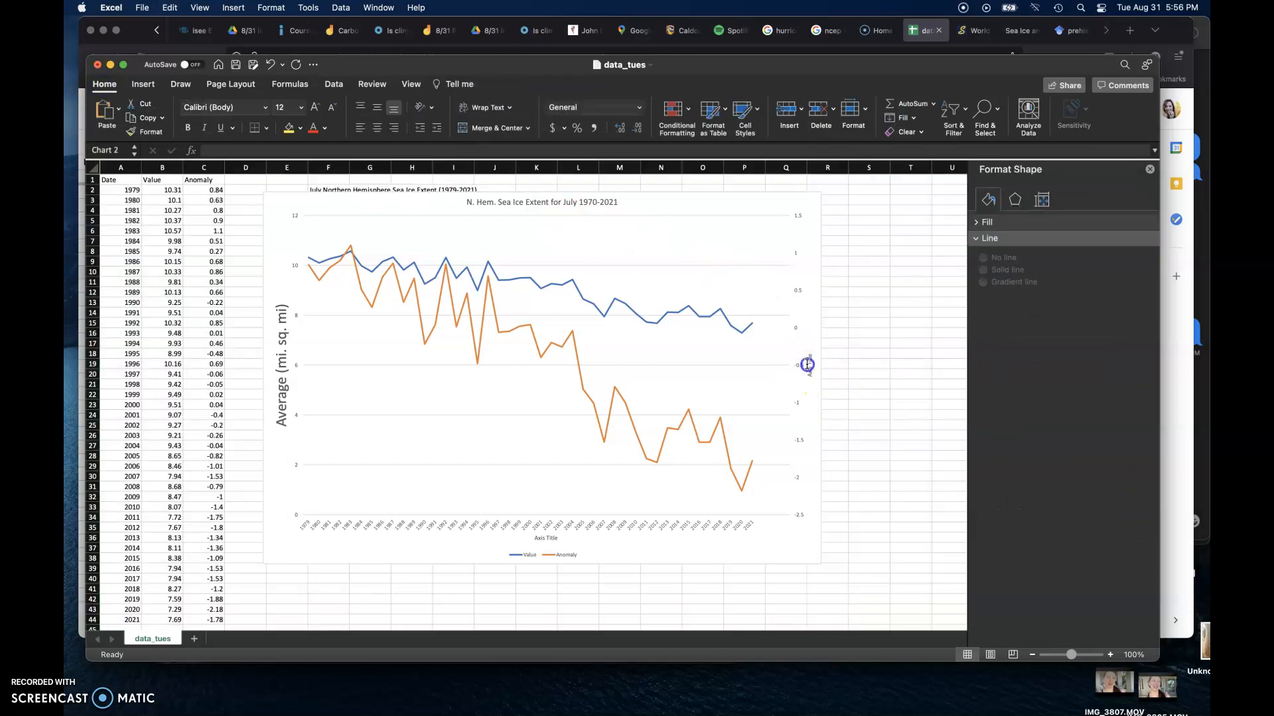
{"action": "left_click", "coordinate": [808, 366]}
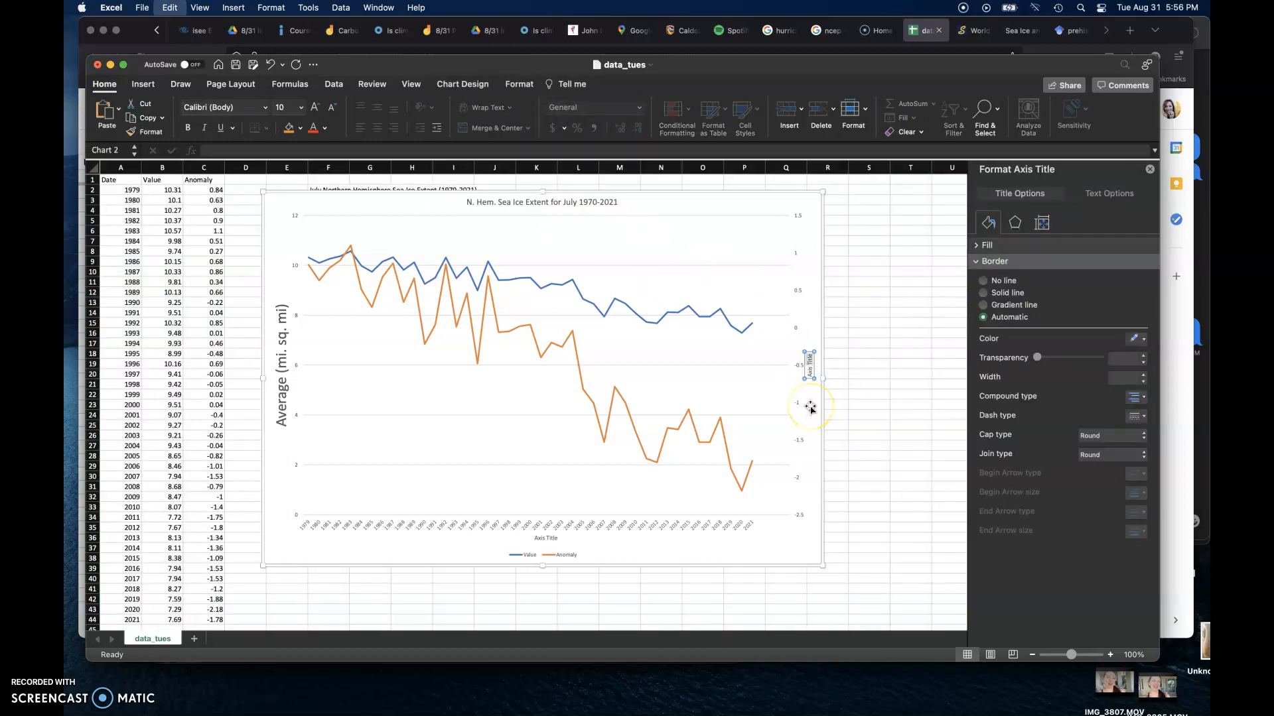
{"action": "left_click", "coordinate": [301, 107]}
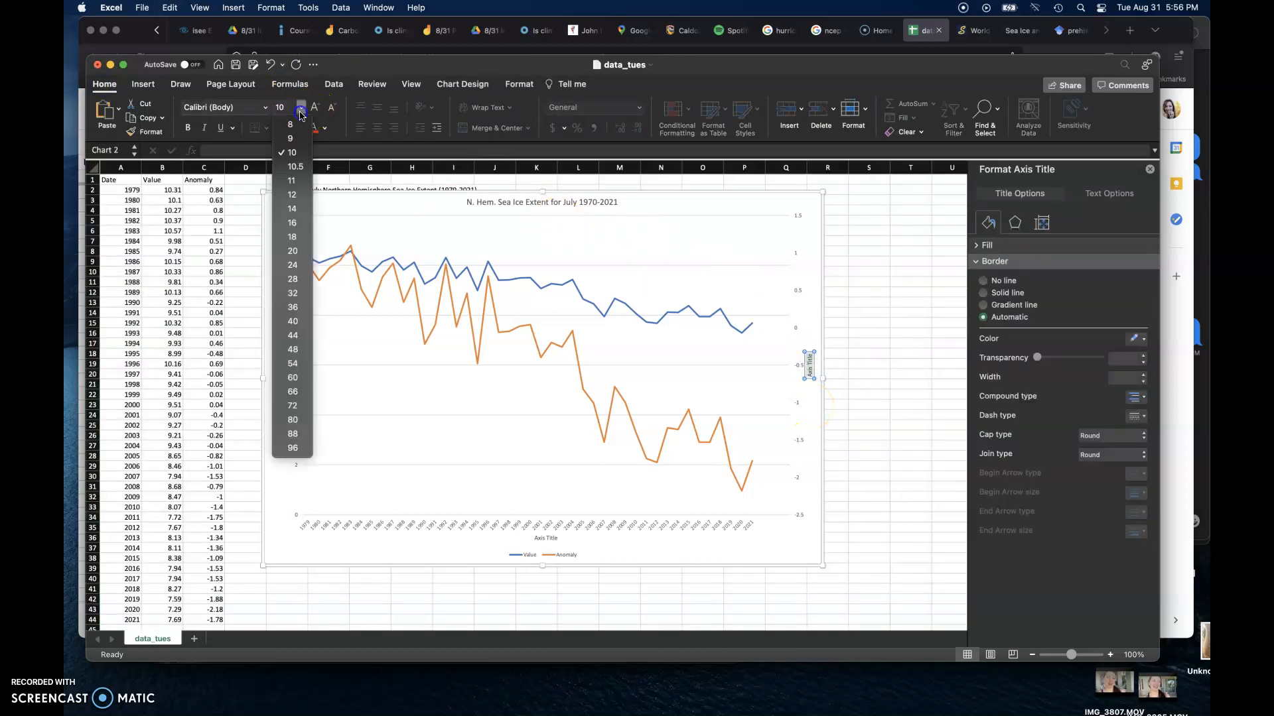
{"action": "left_click", "coordinate": [294, 237]}
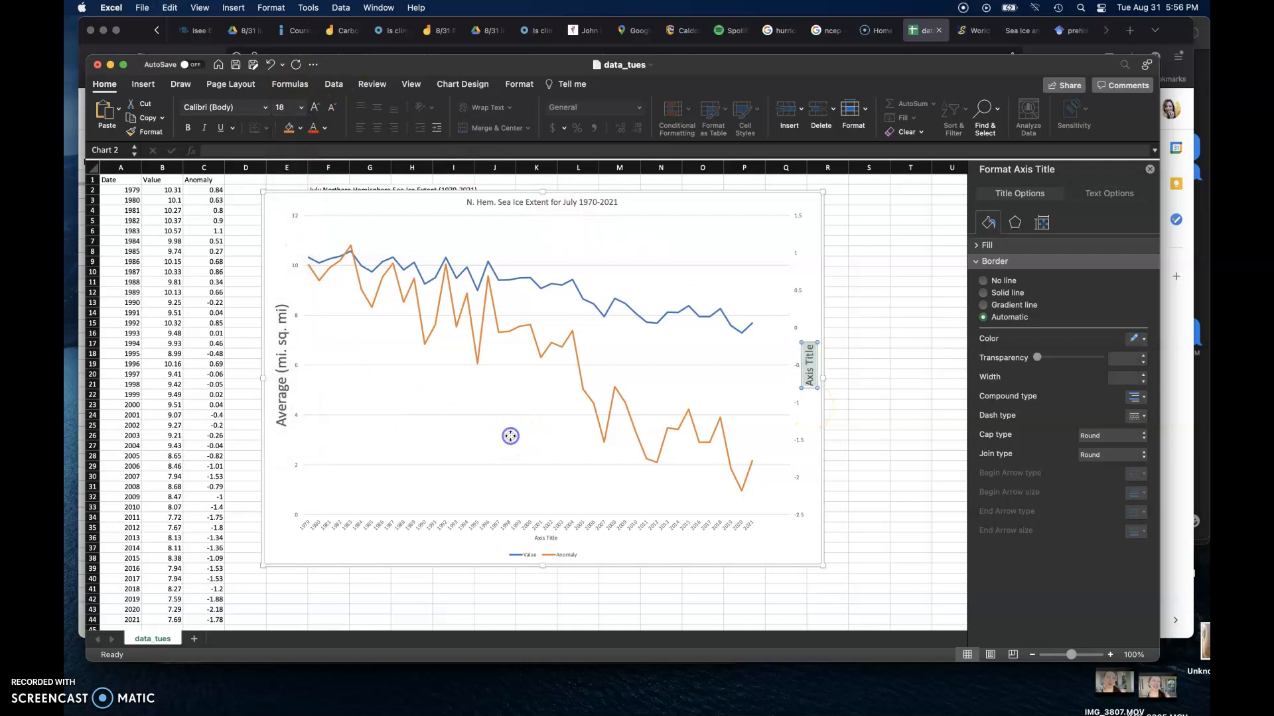
{"action": "left_click", "coordinate": [734, 420]}
Step: Select the chart title above the plot for editing
{"action": "left_click", "coordinate": [525, 192]}
{"action": "left_click", "coordinate": [525, 197]}
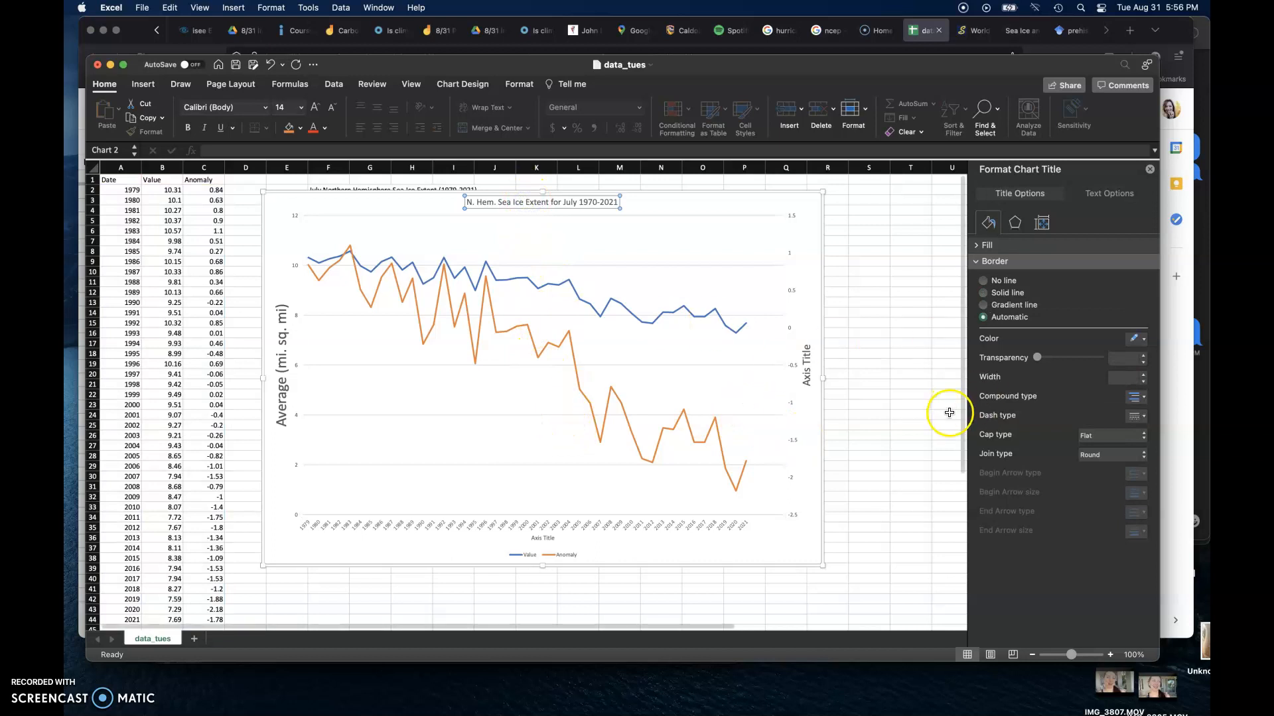